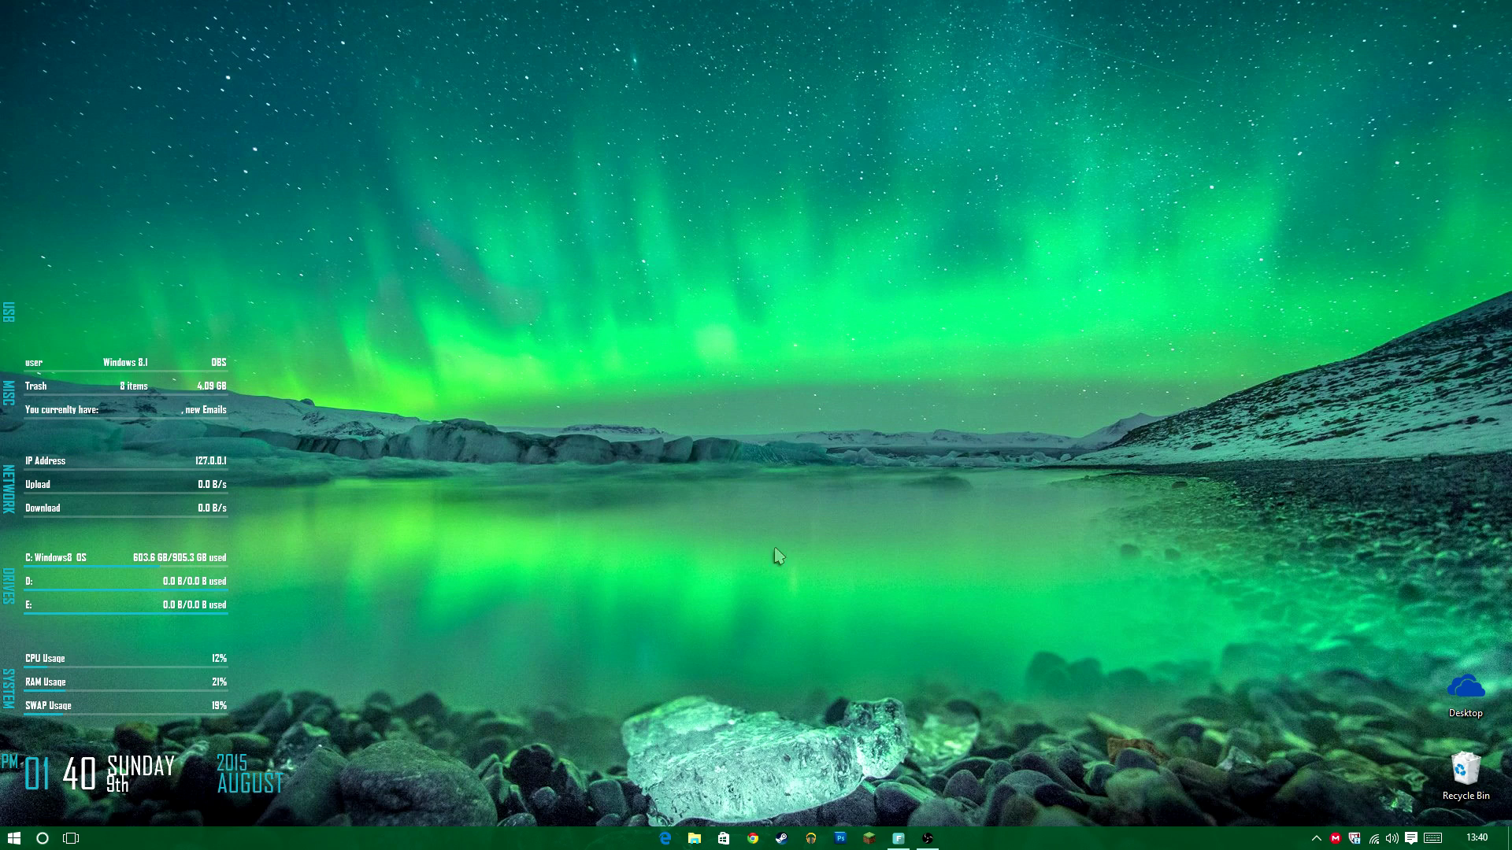
Open File Explorer, go from Downloads to This PC, and open the Windows8_OS (C:) drive.
click(694, 838)
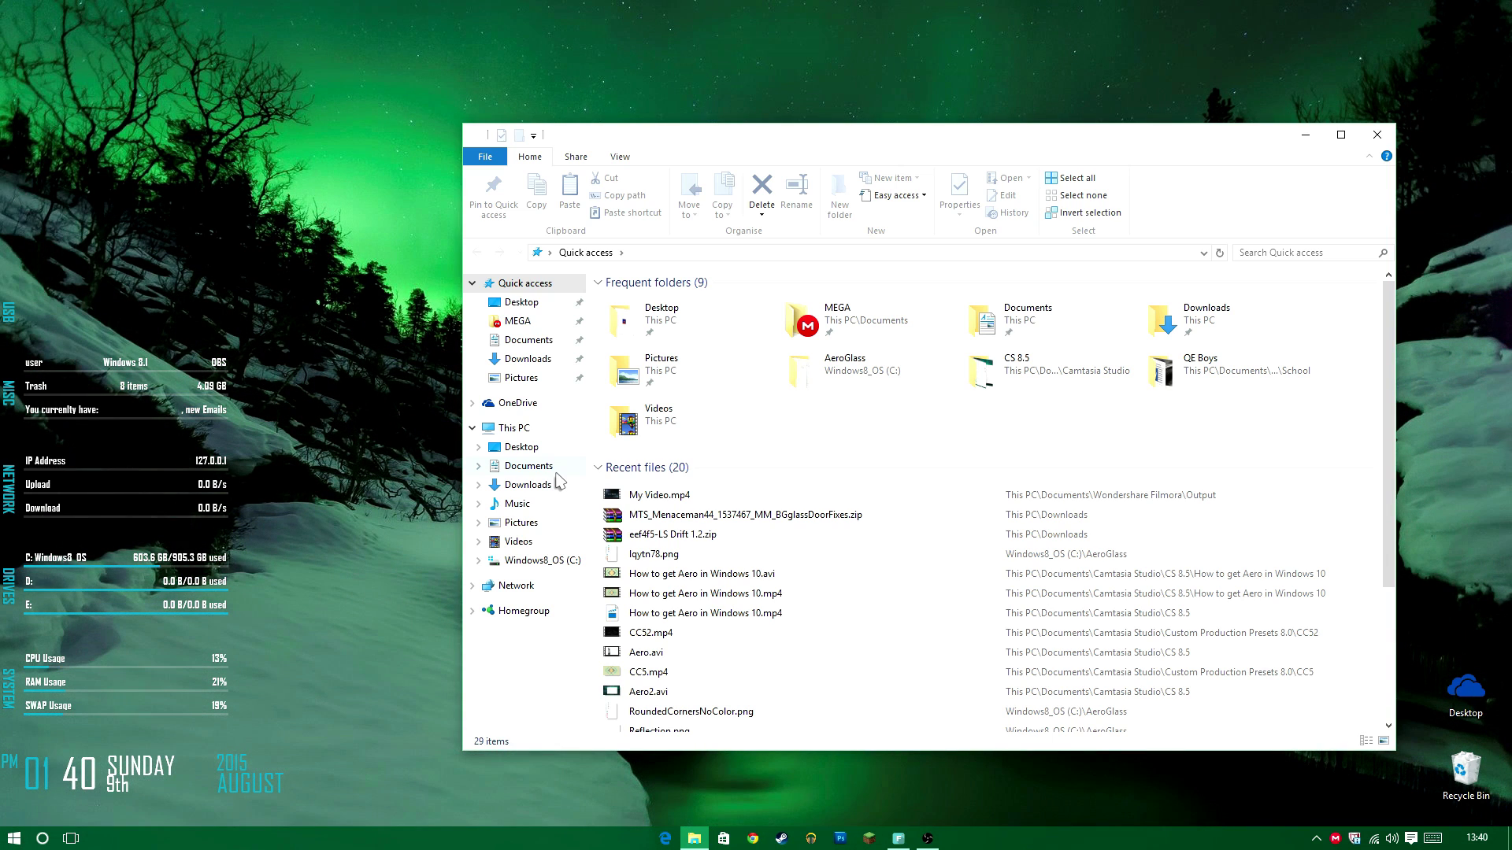
click(550, 485)
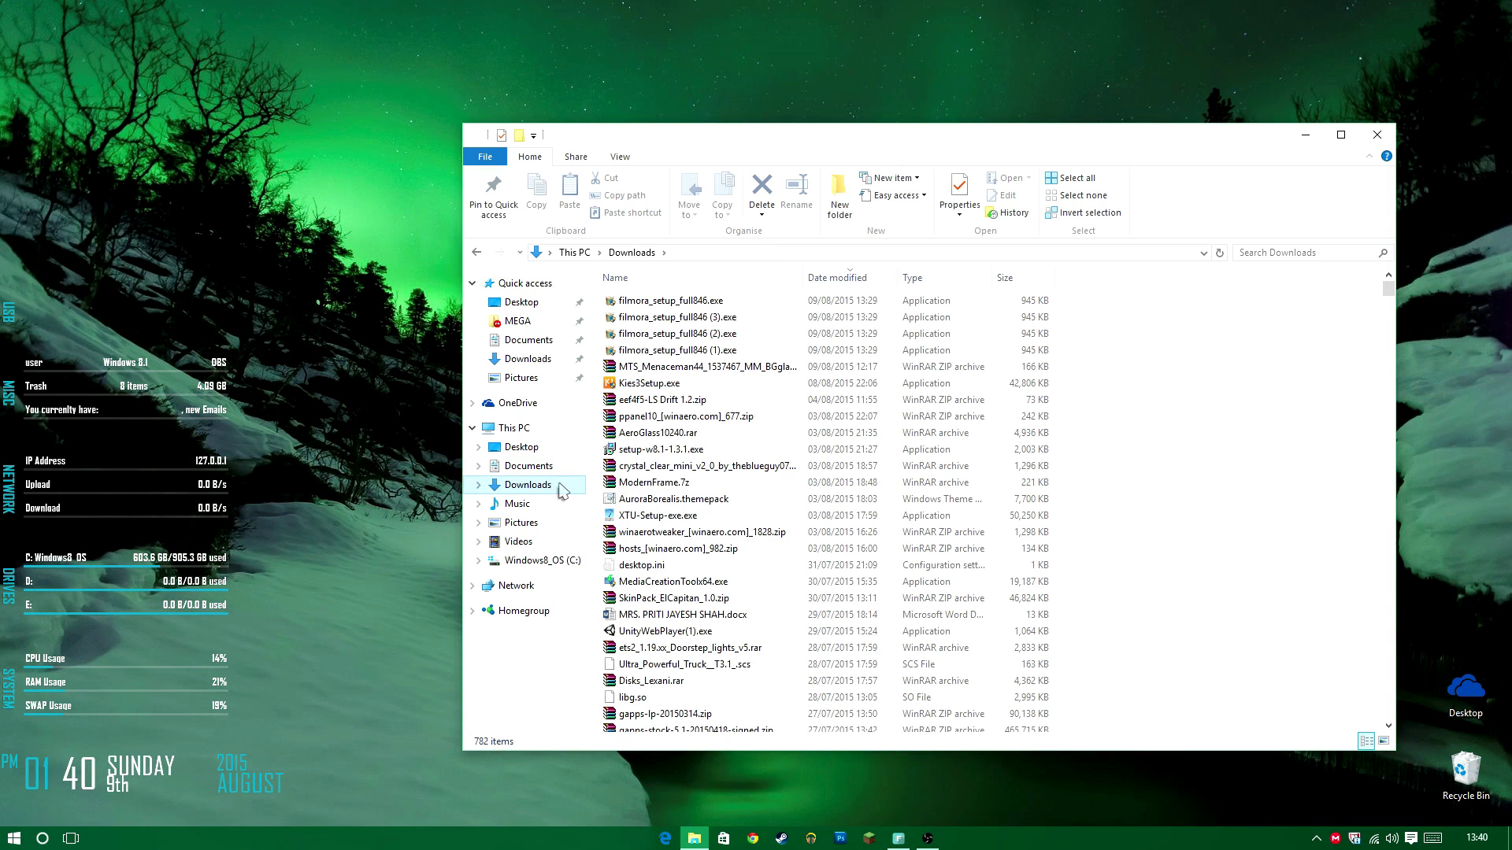
scroll(748, 482, down, 1)
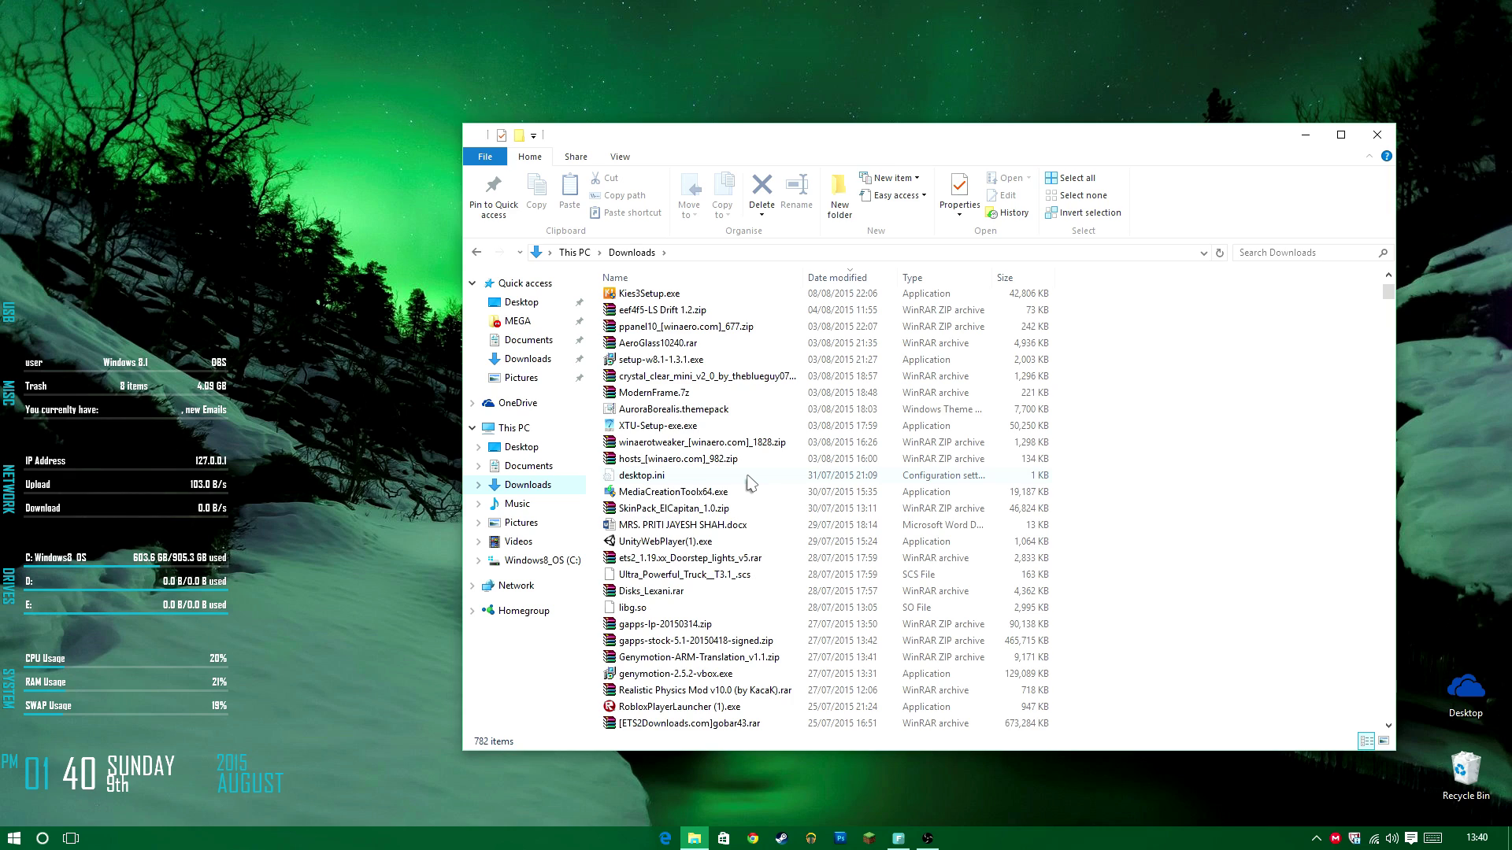
scroll(750, 484, down, 1)
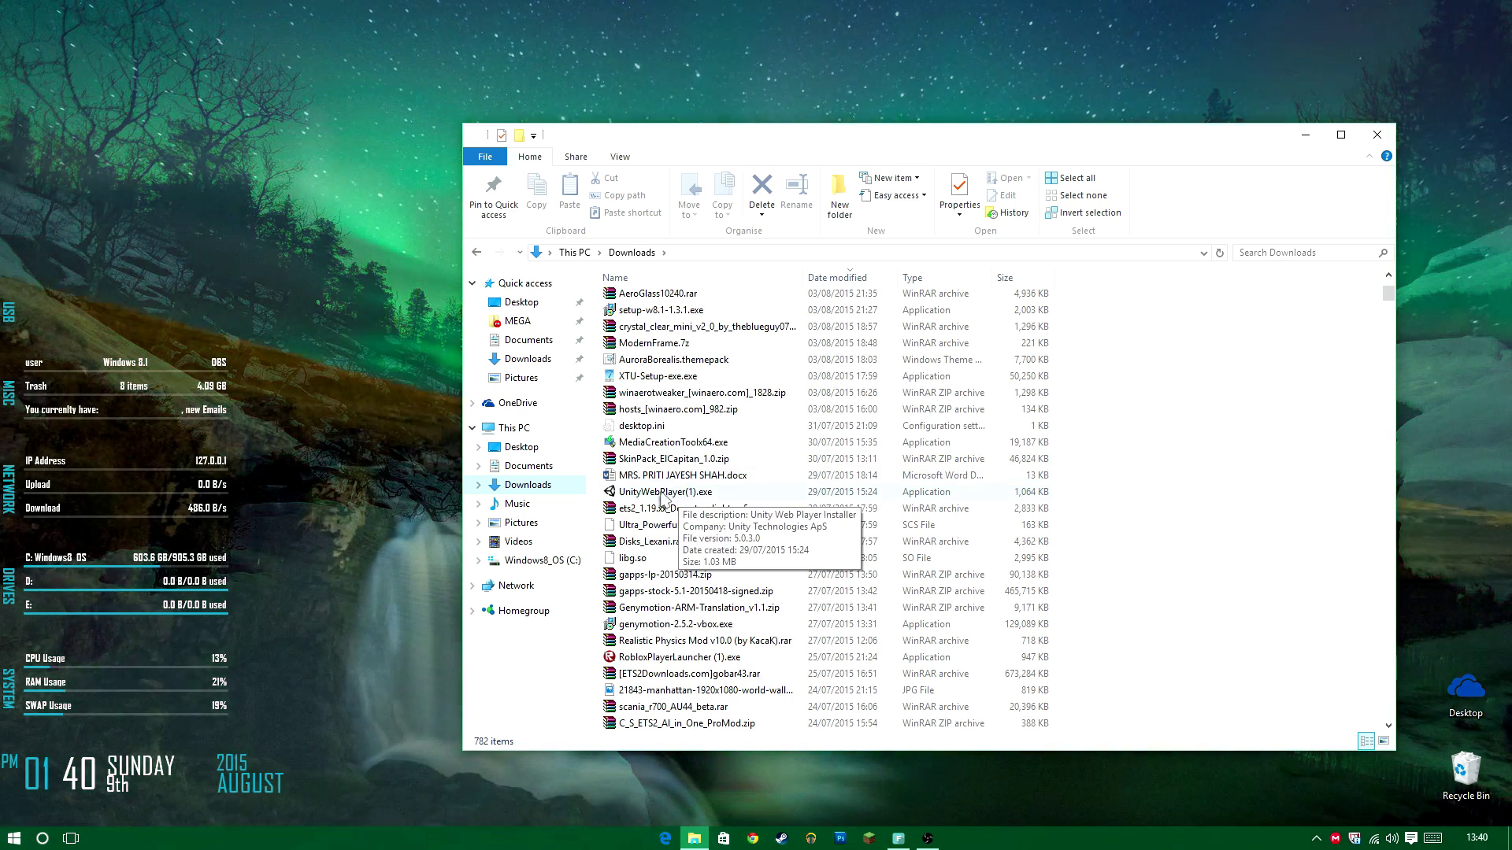
click(564, 439)
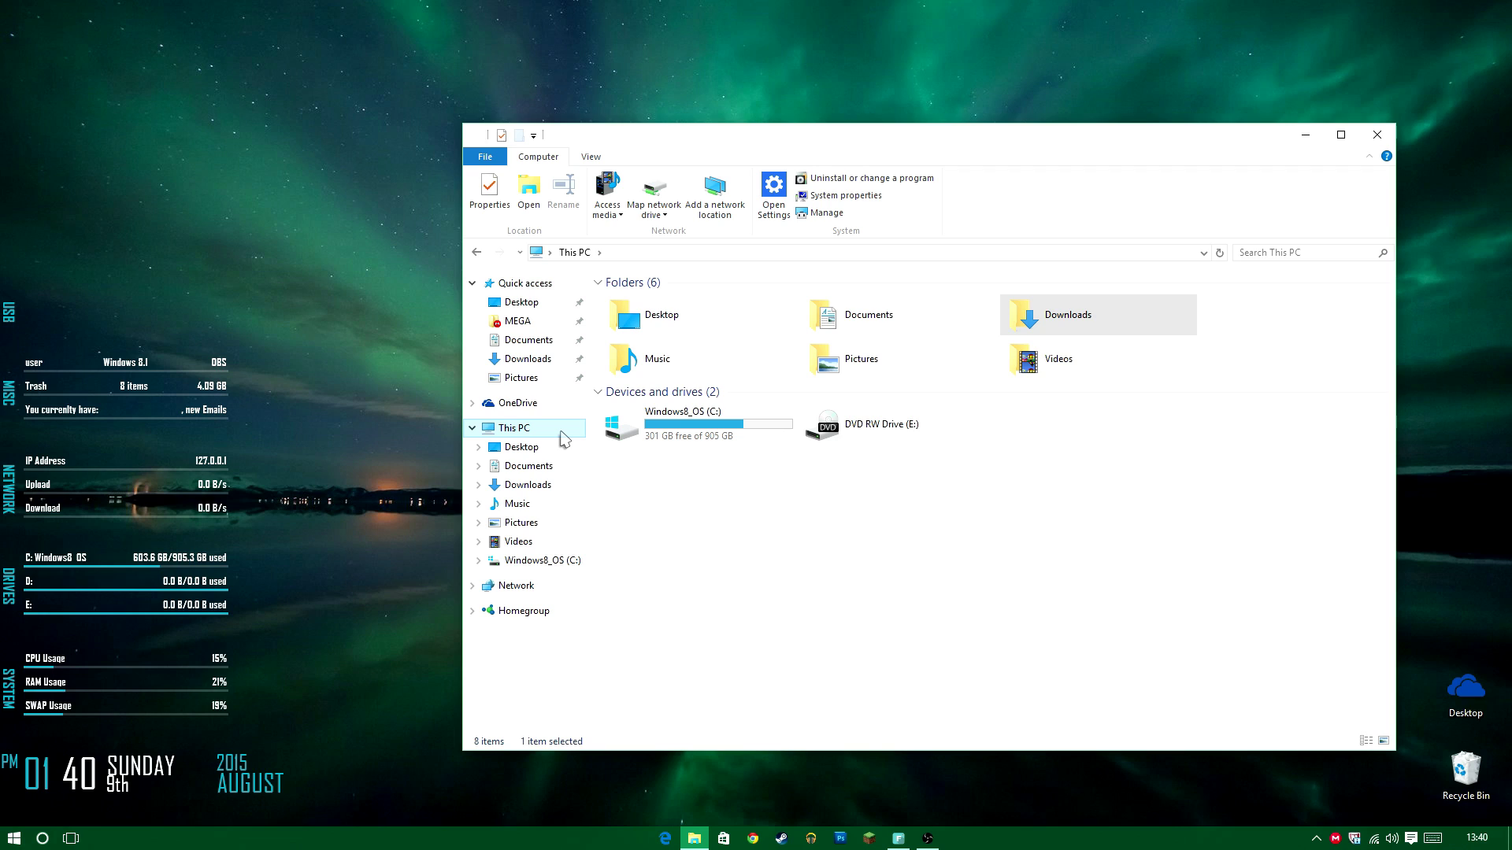
double_click(669, 441)
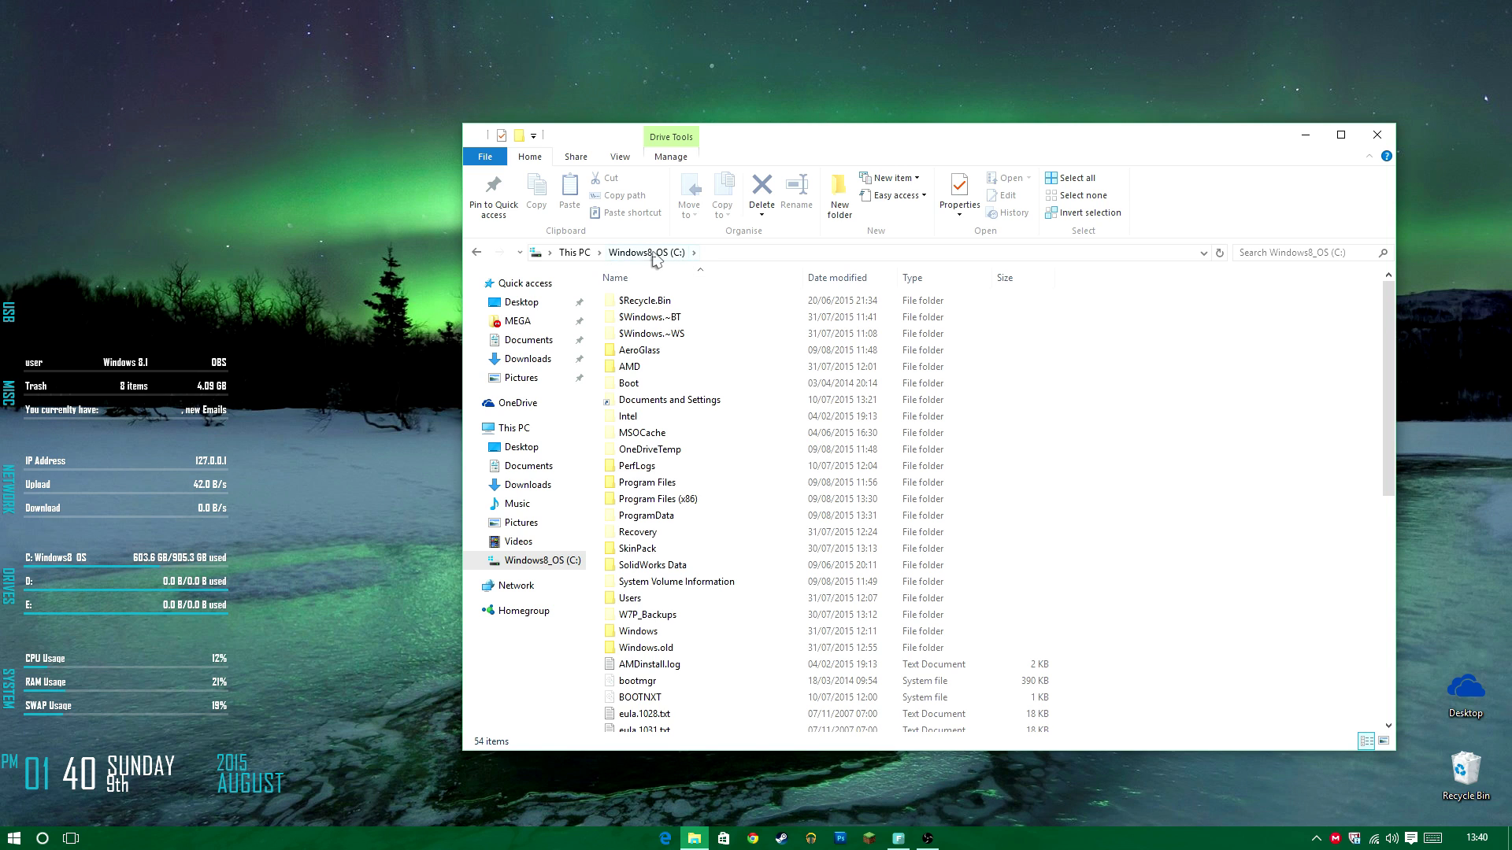
click(14, 838)
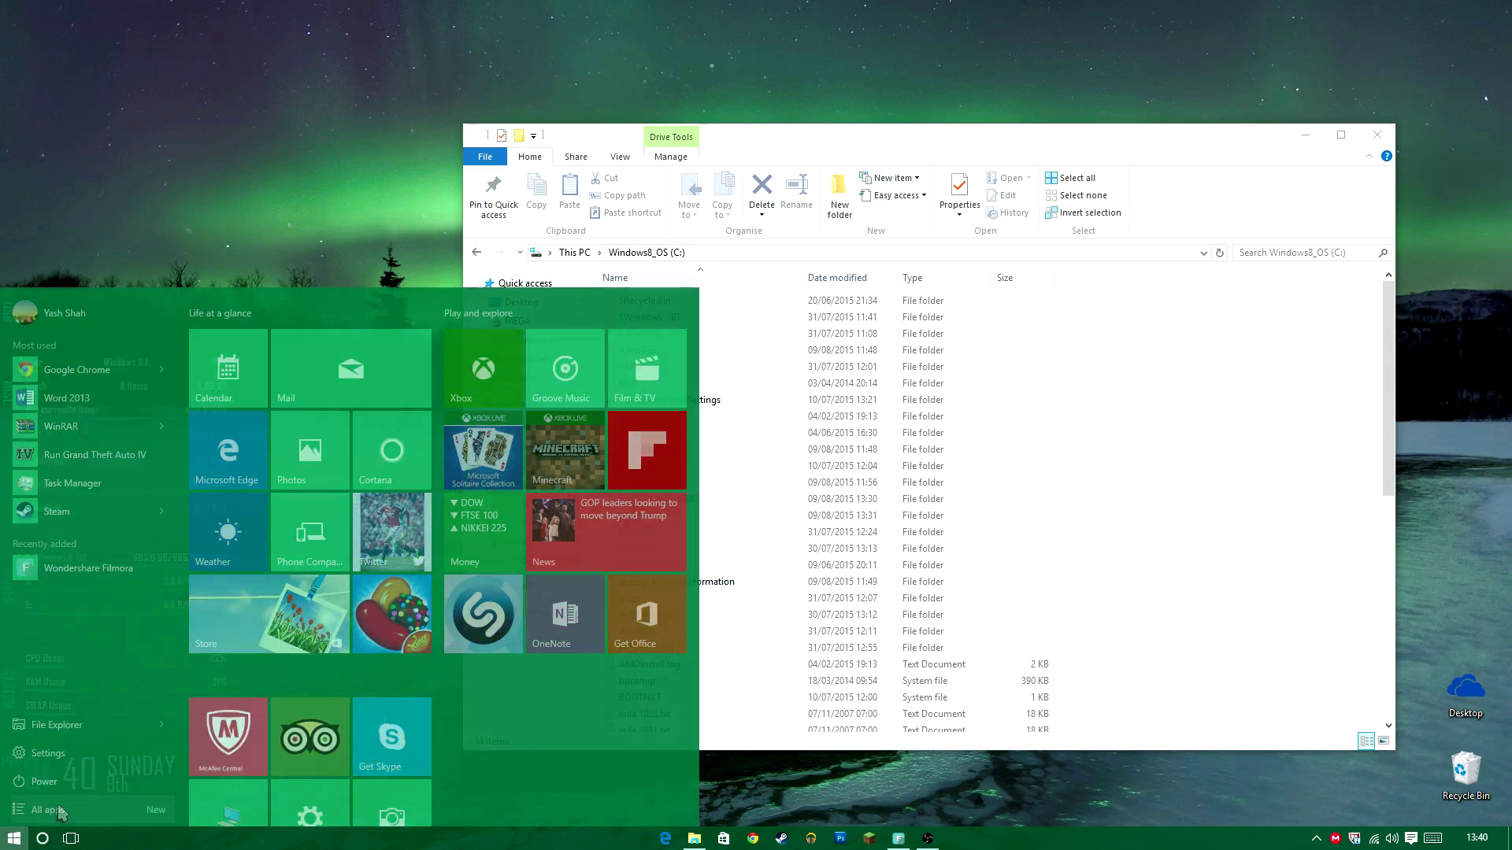
text(winver)
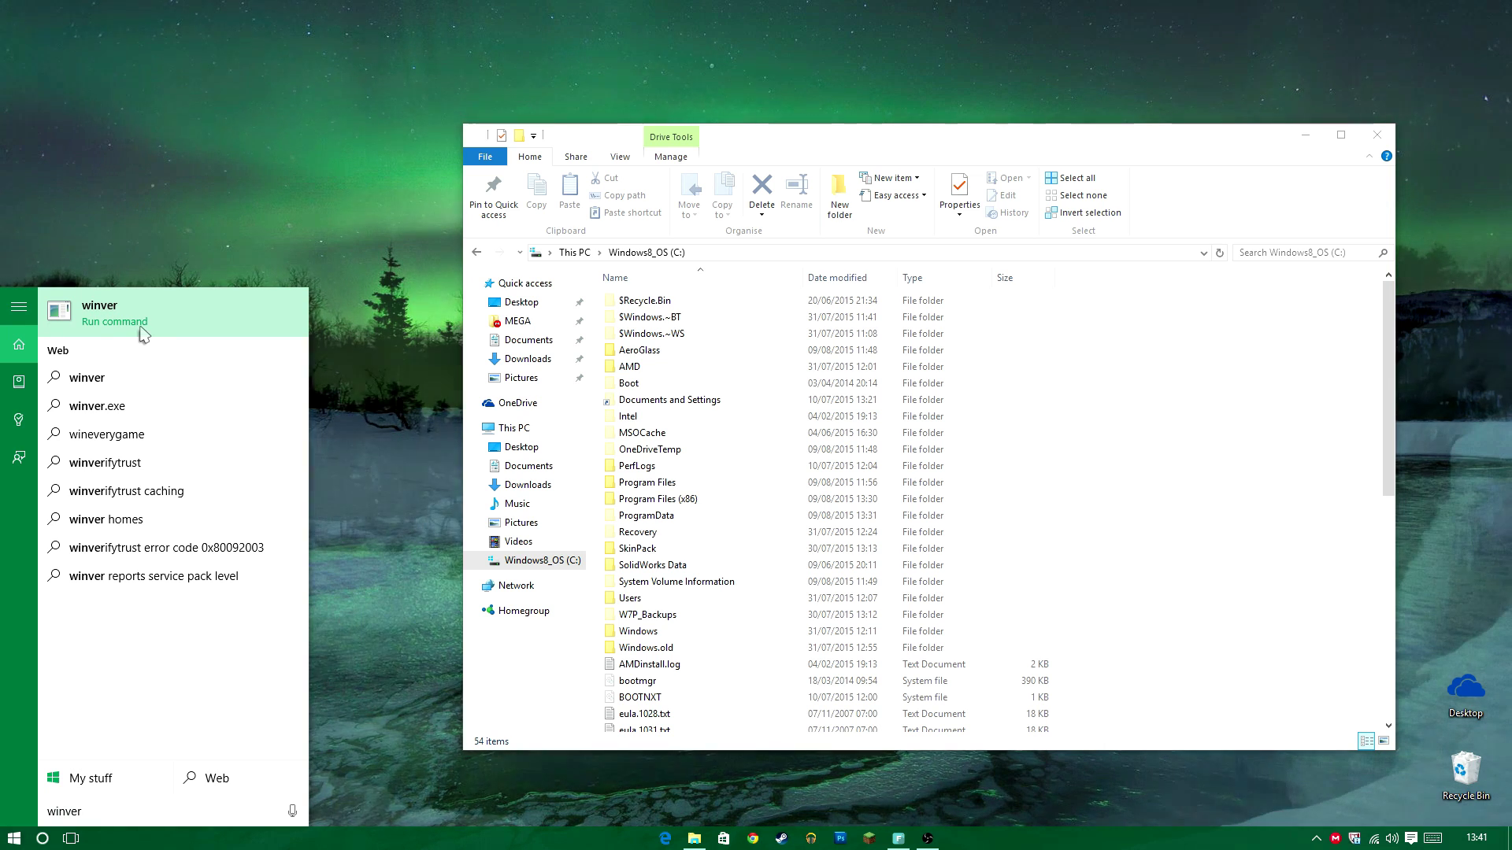
key(Return)
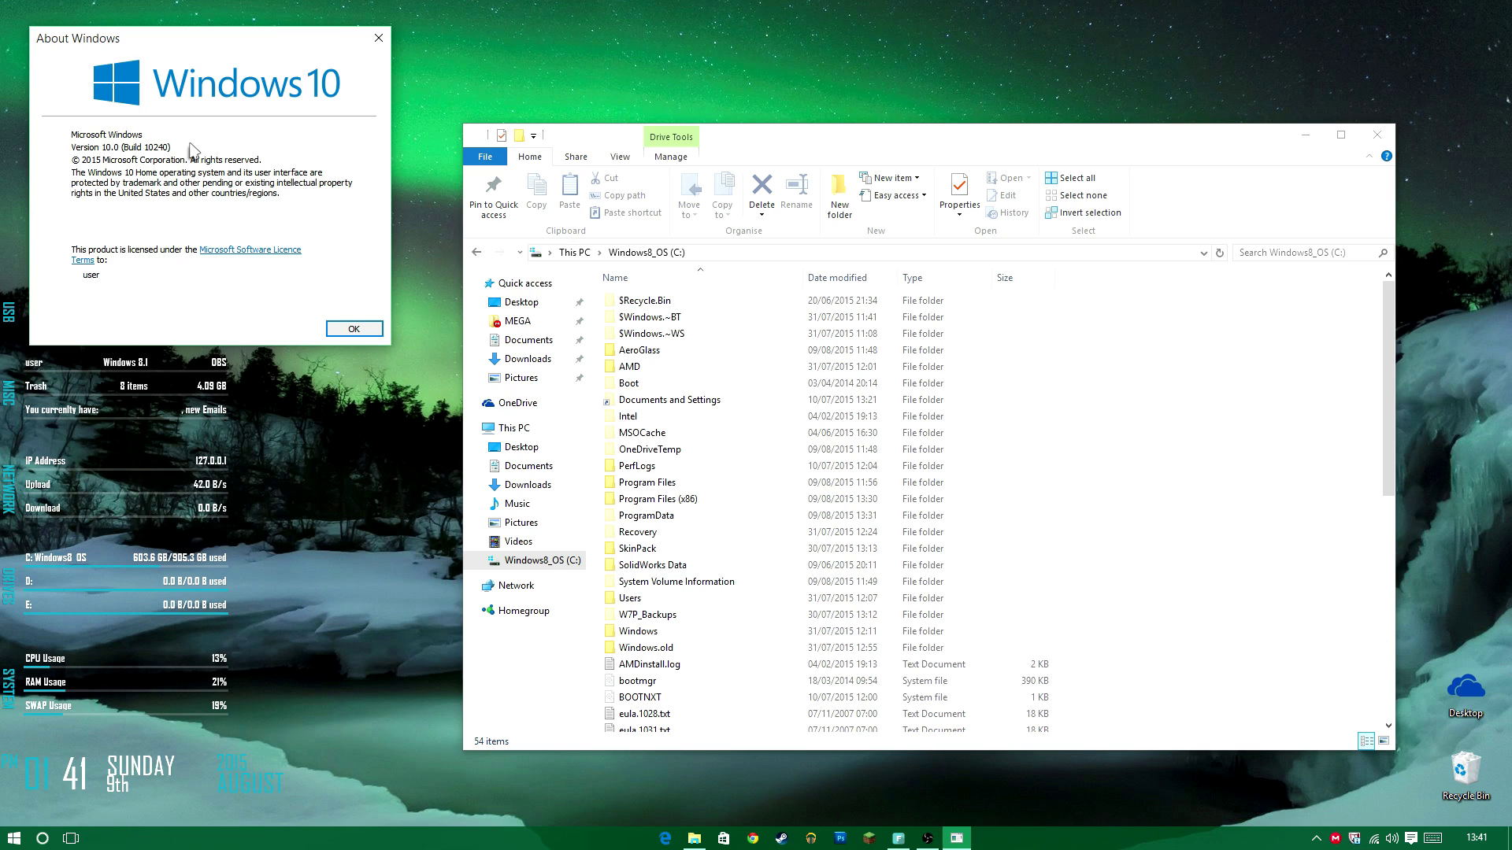
click(379, 37)
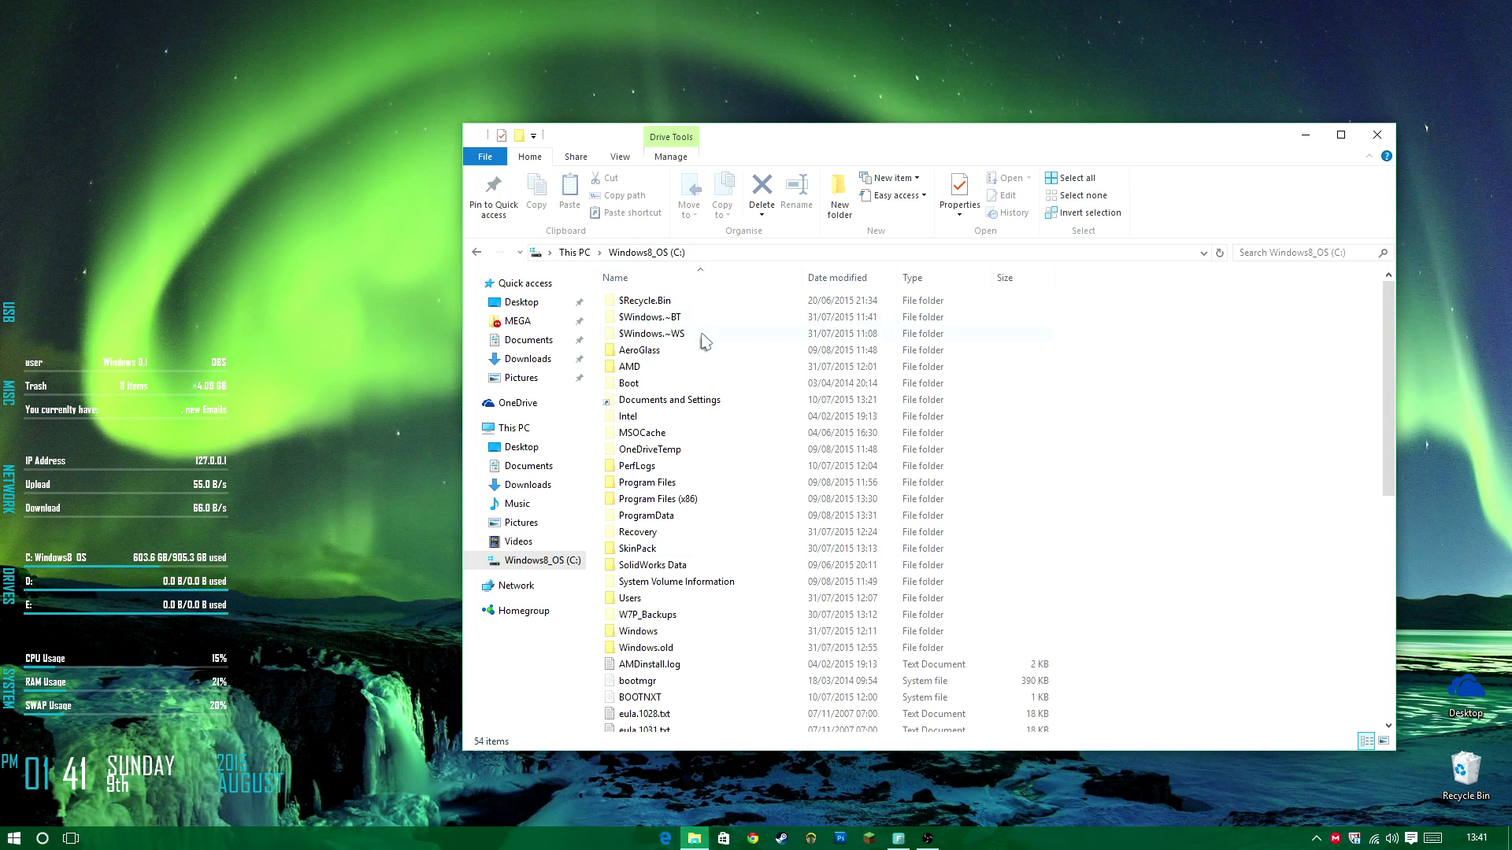
Open the AeroGlass folder and scroll through its minidump files.
double_click(678, 353)
scroll(681, 361, down, 4)
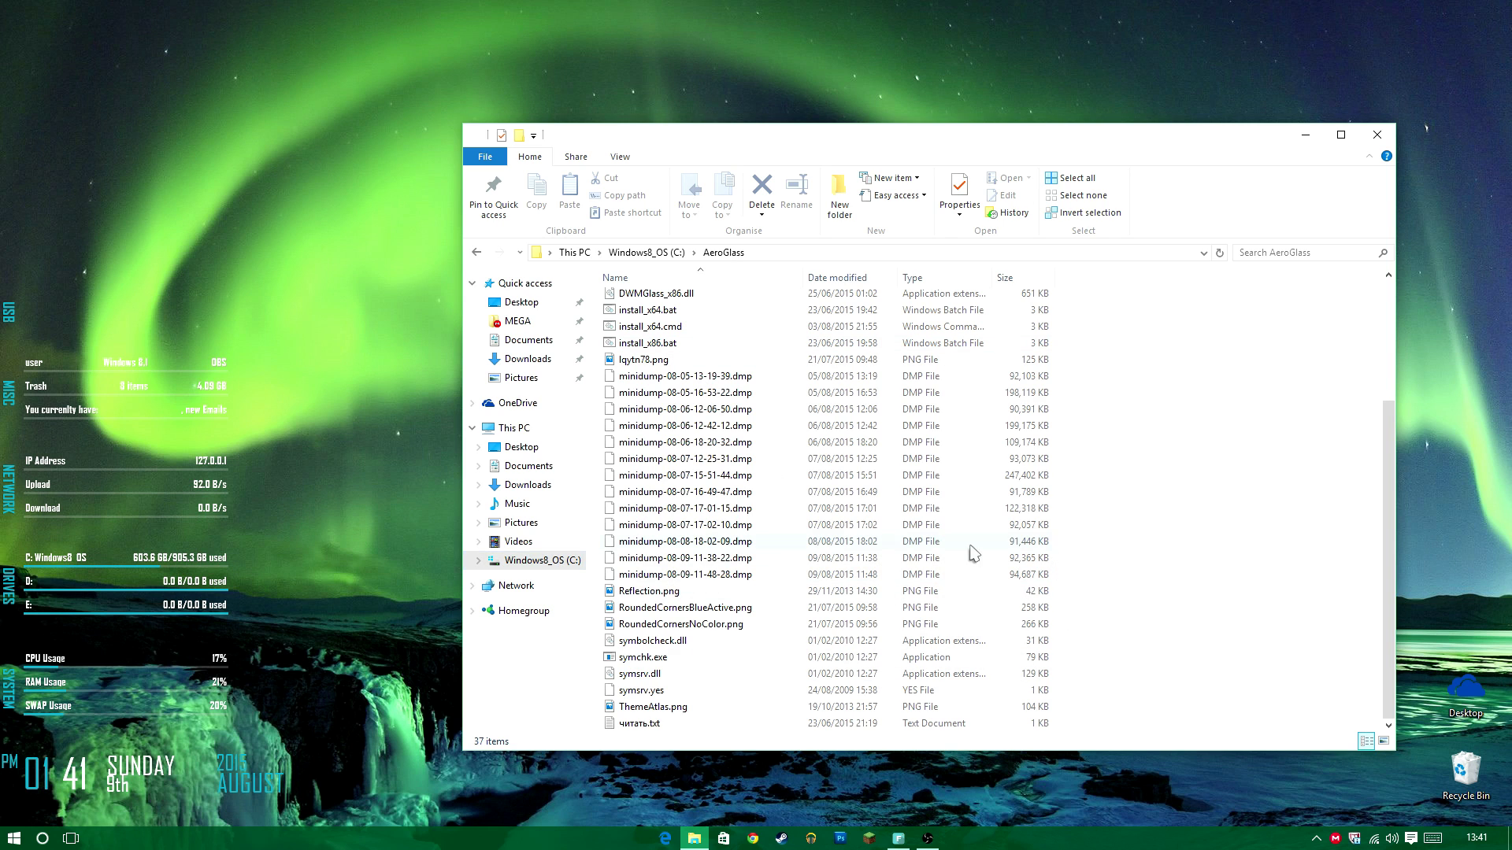
click(1008, 575)
drag(1008, 575, 1331, 481)
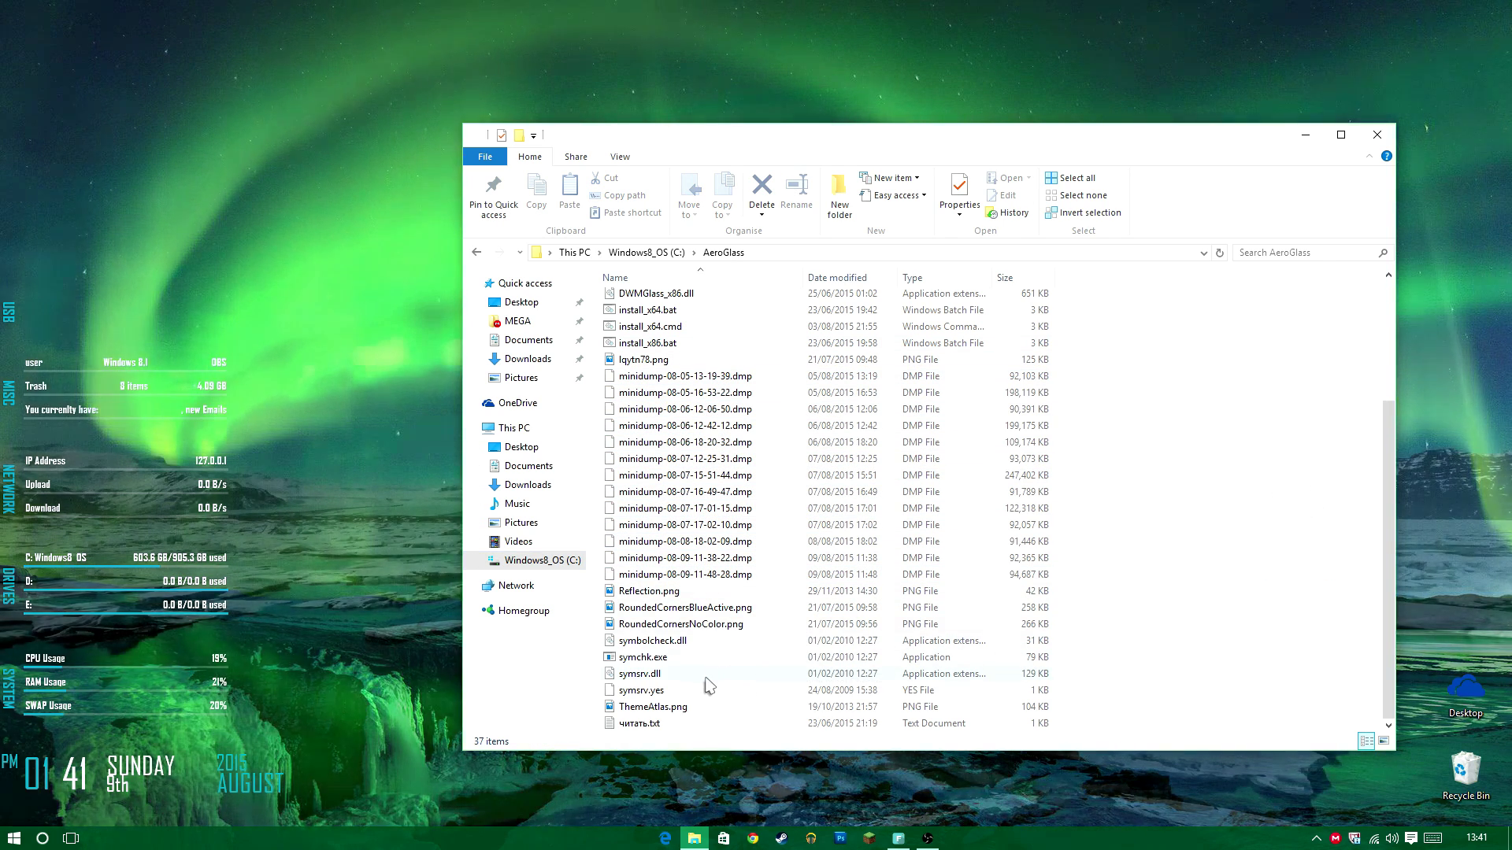
scroll(708, 677, up, 2)
scroll(709, 551, up, 1)
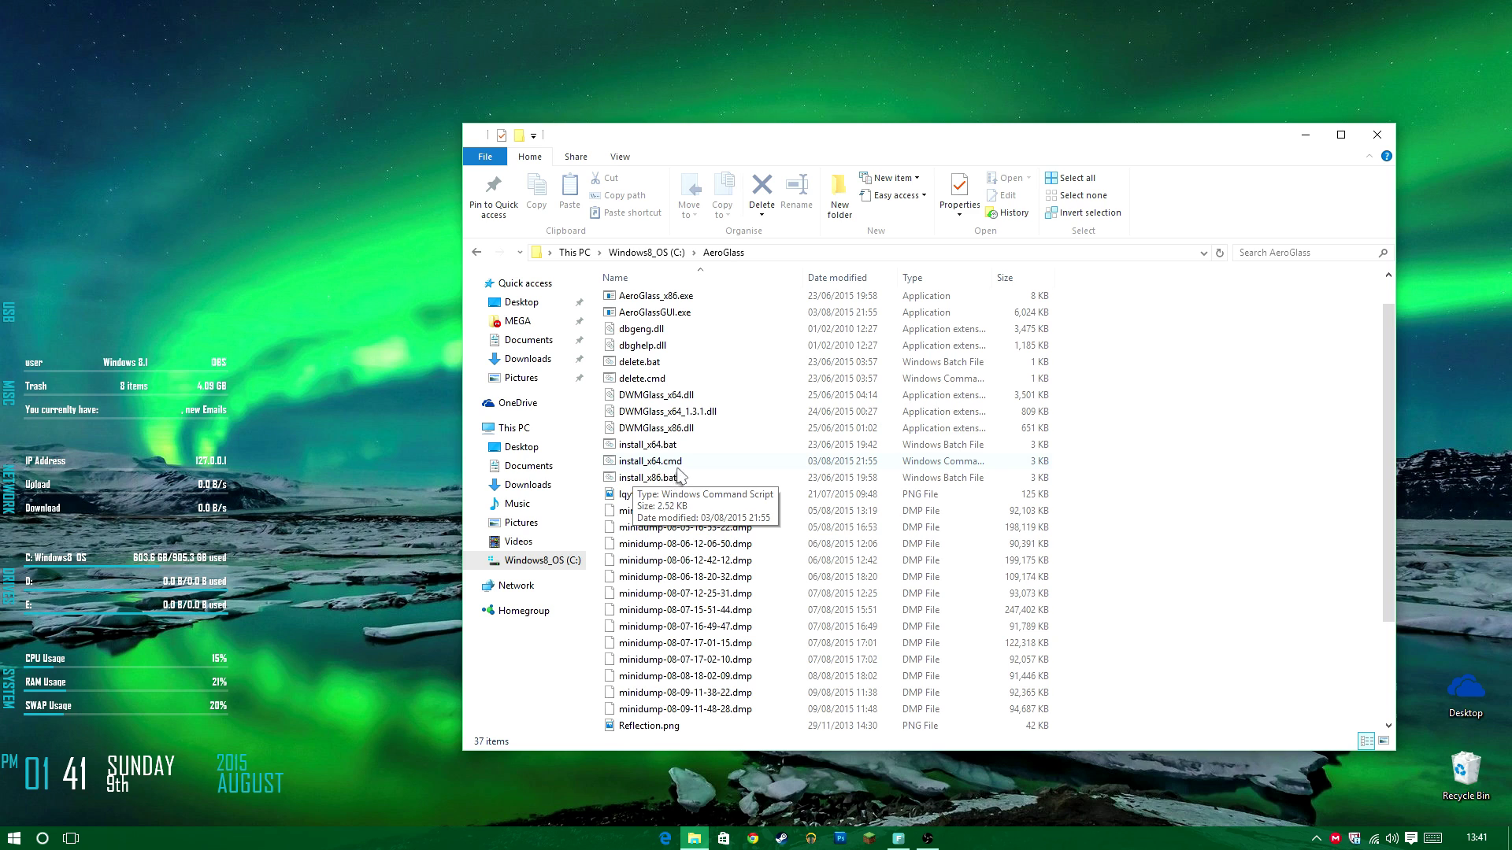
Bring up the actions for install_x64.cmd, then dismiss them without running anything.
click(710, 469)
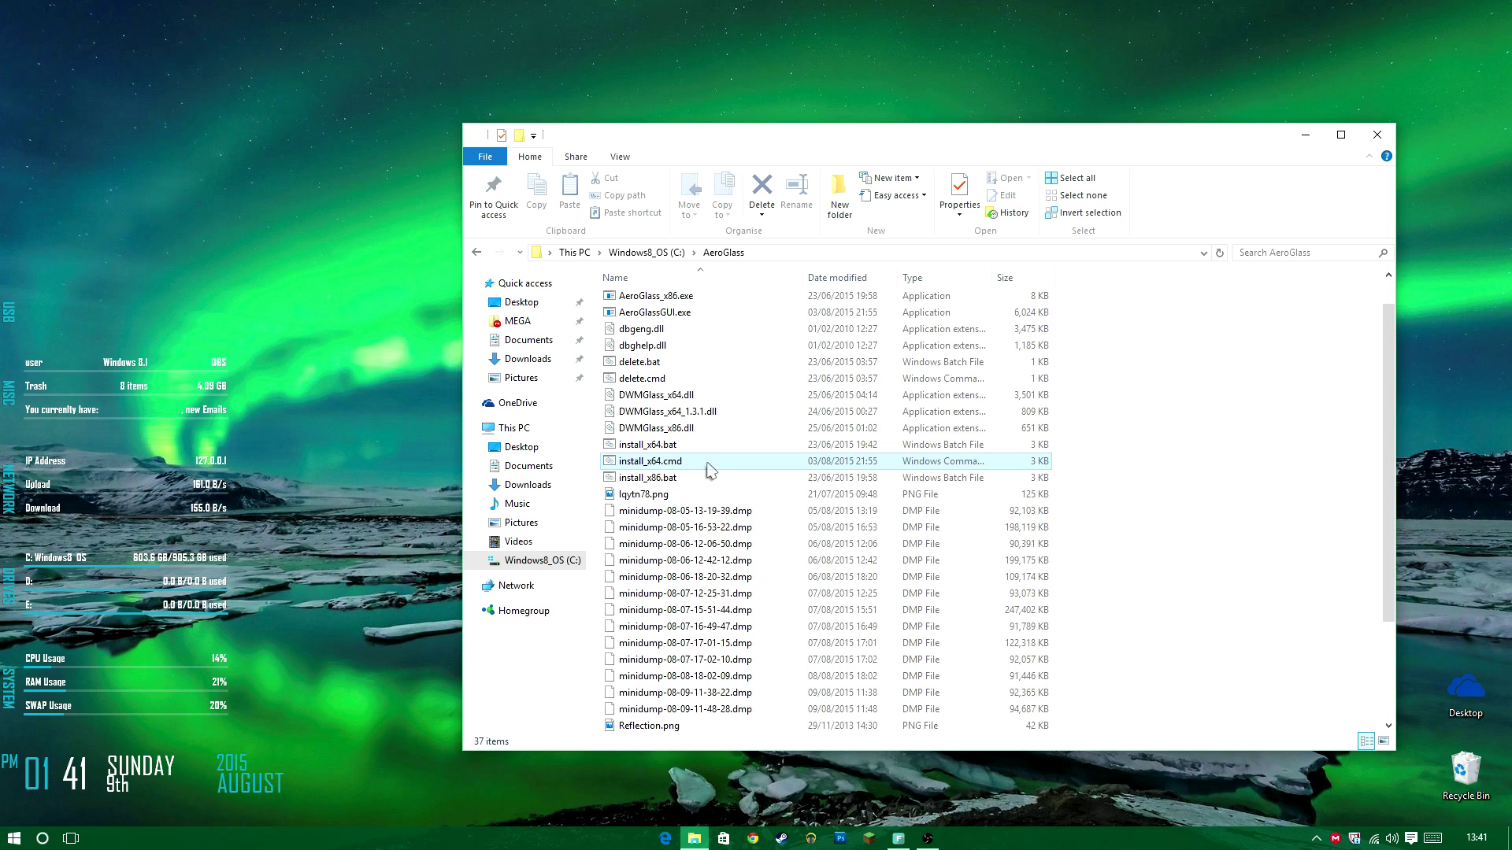
right_click(710, 469)
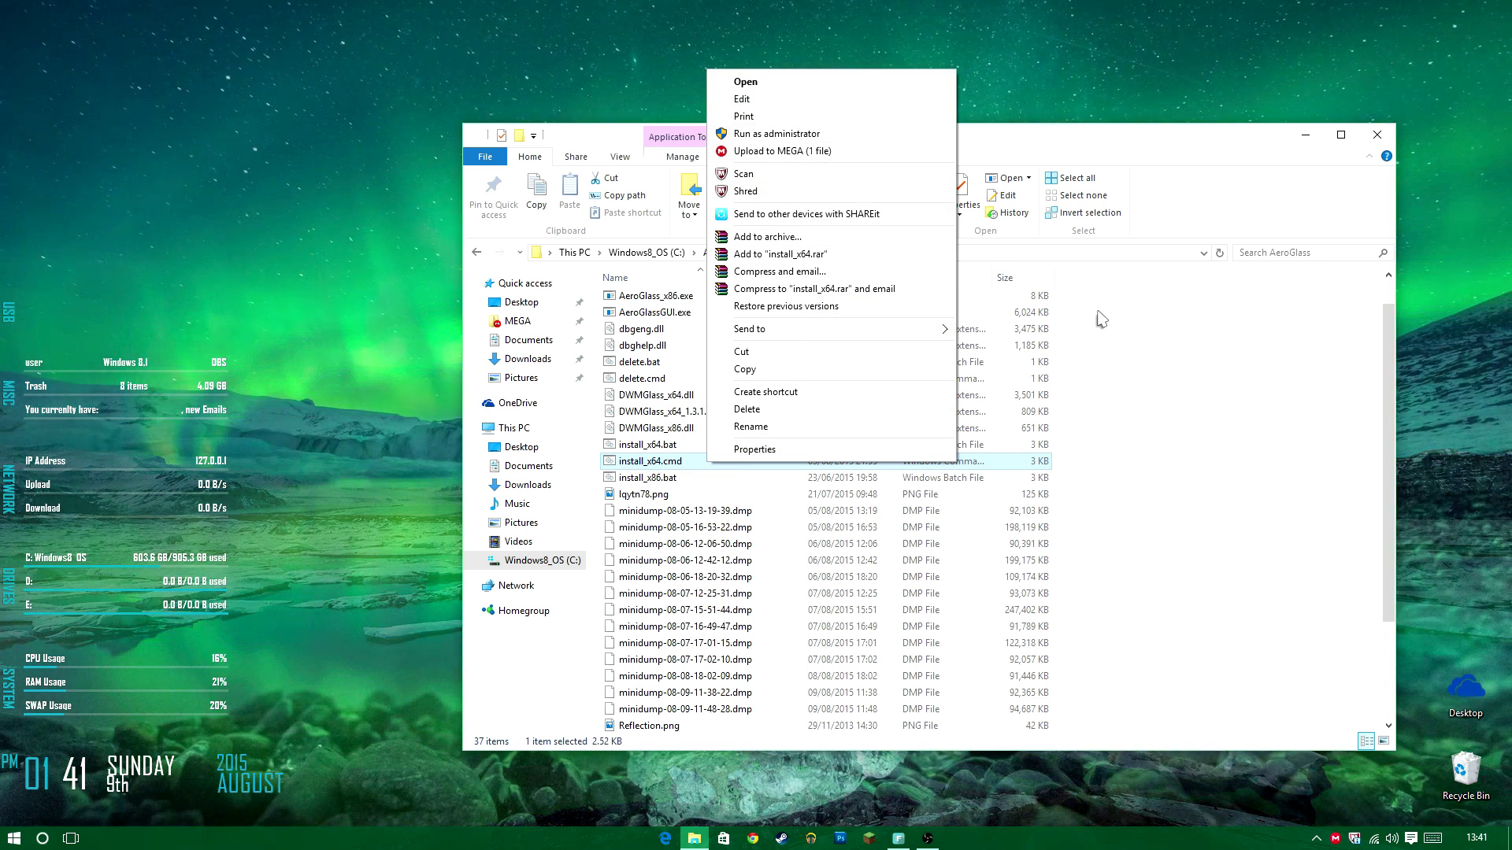
click(1101, 319)
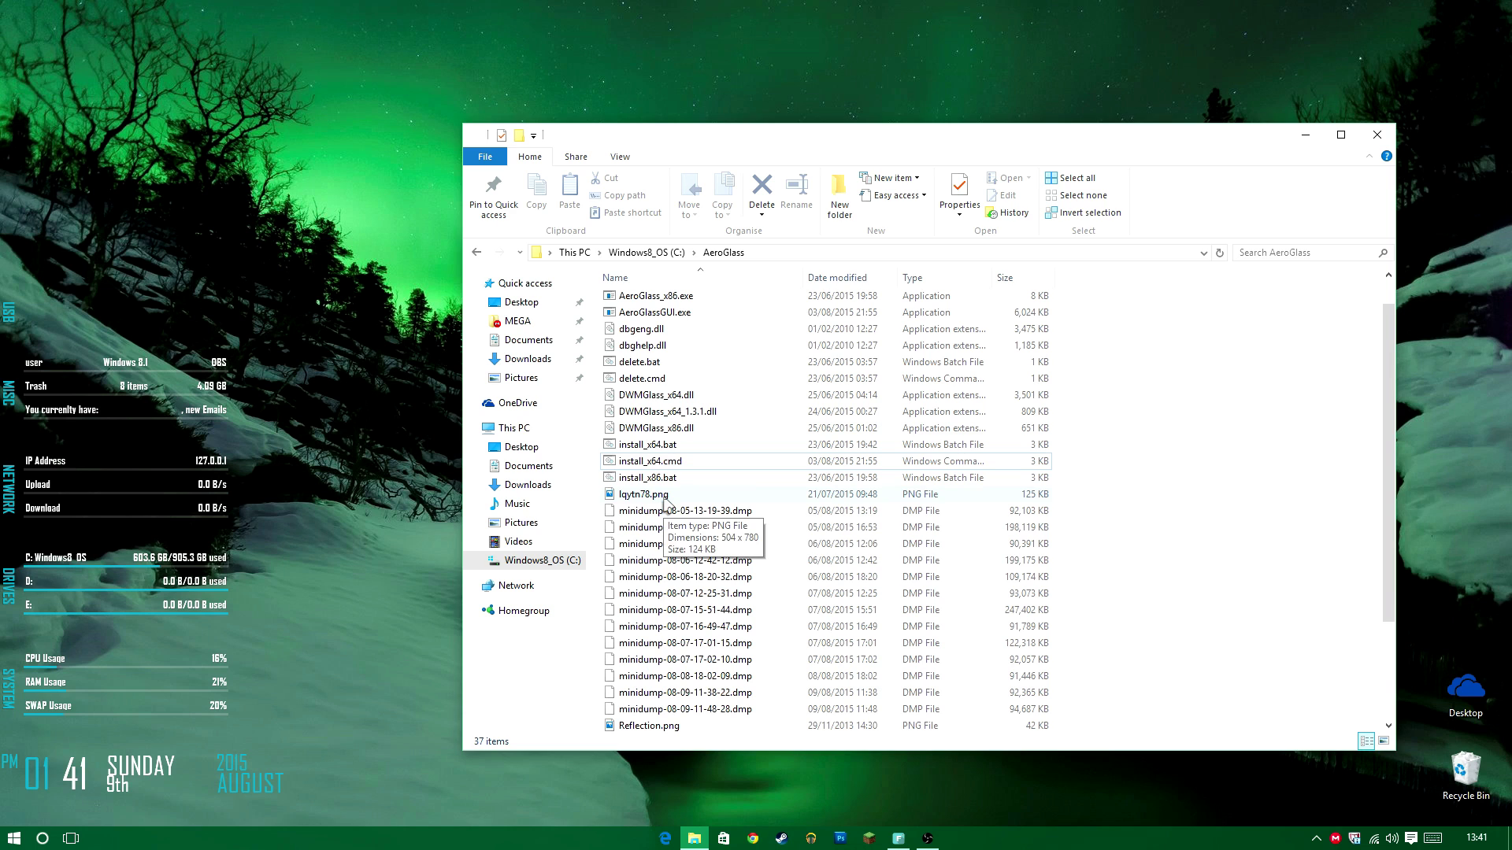
key(super)
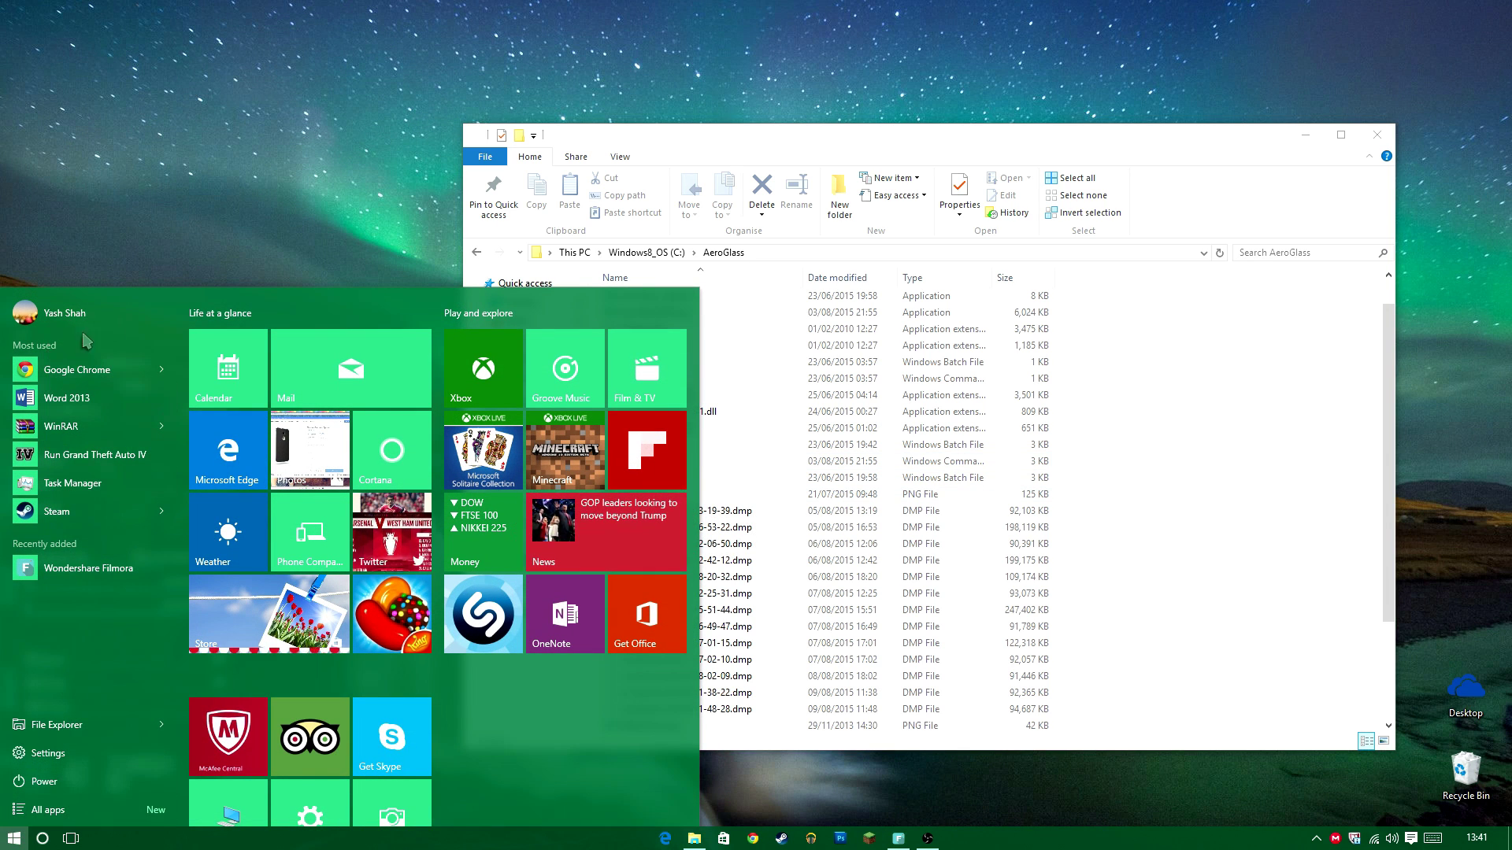
key(super)
key(super)
text(system)
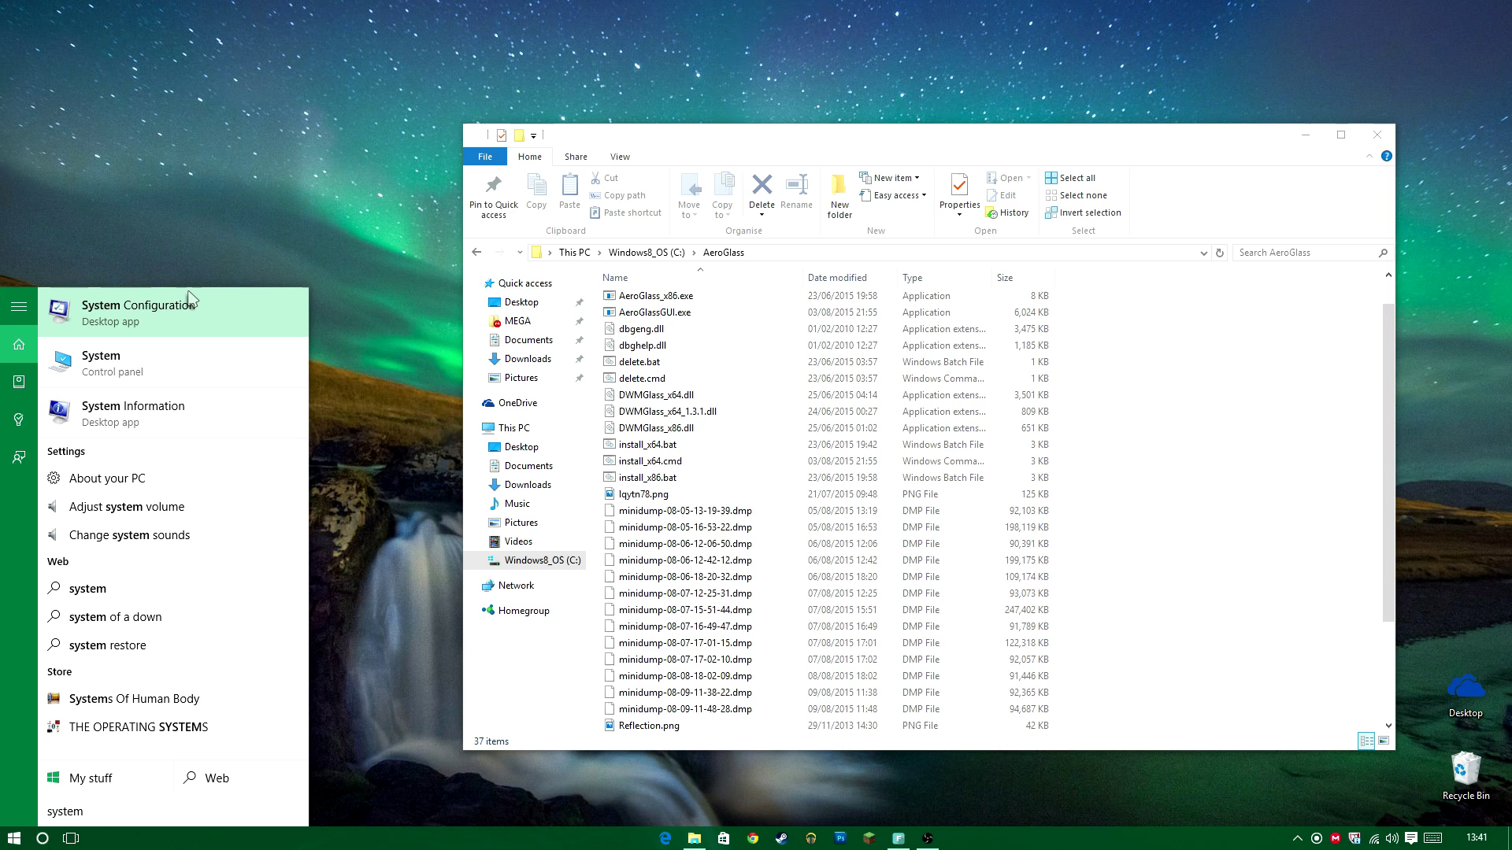
click(268, 240)
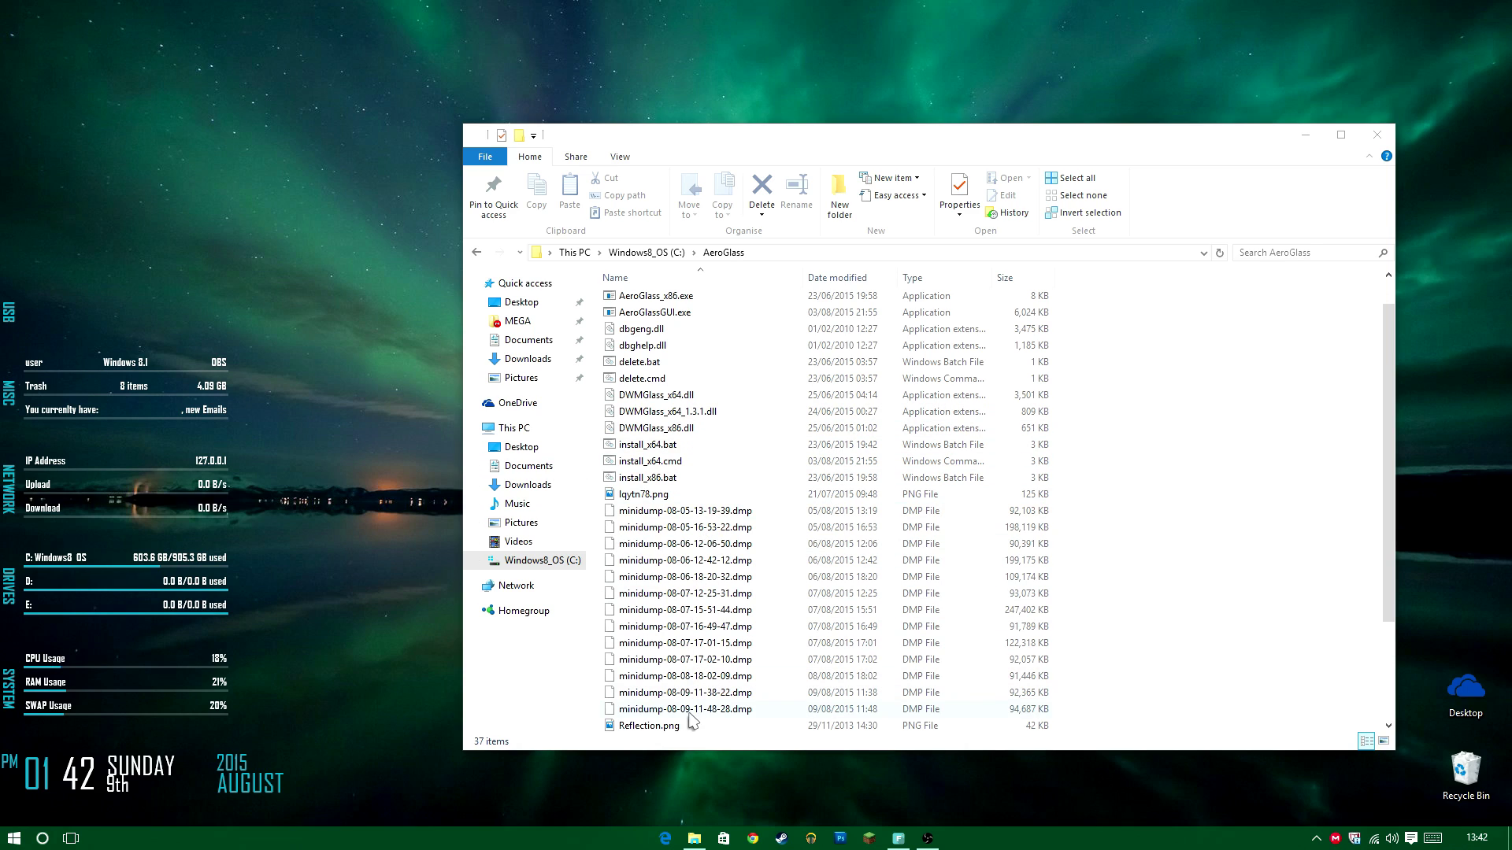
Run AeroGlass_x64.exe as administrator and reposition the Explorer window.
scroll(697, 676, up, 1)
click(690, 322)
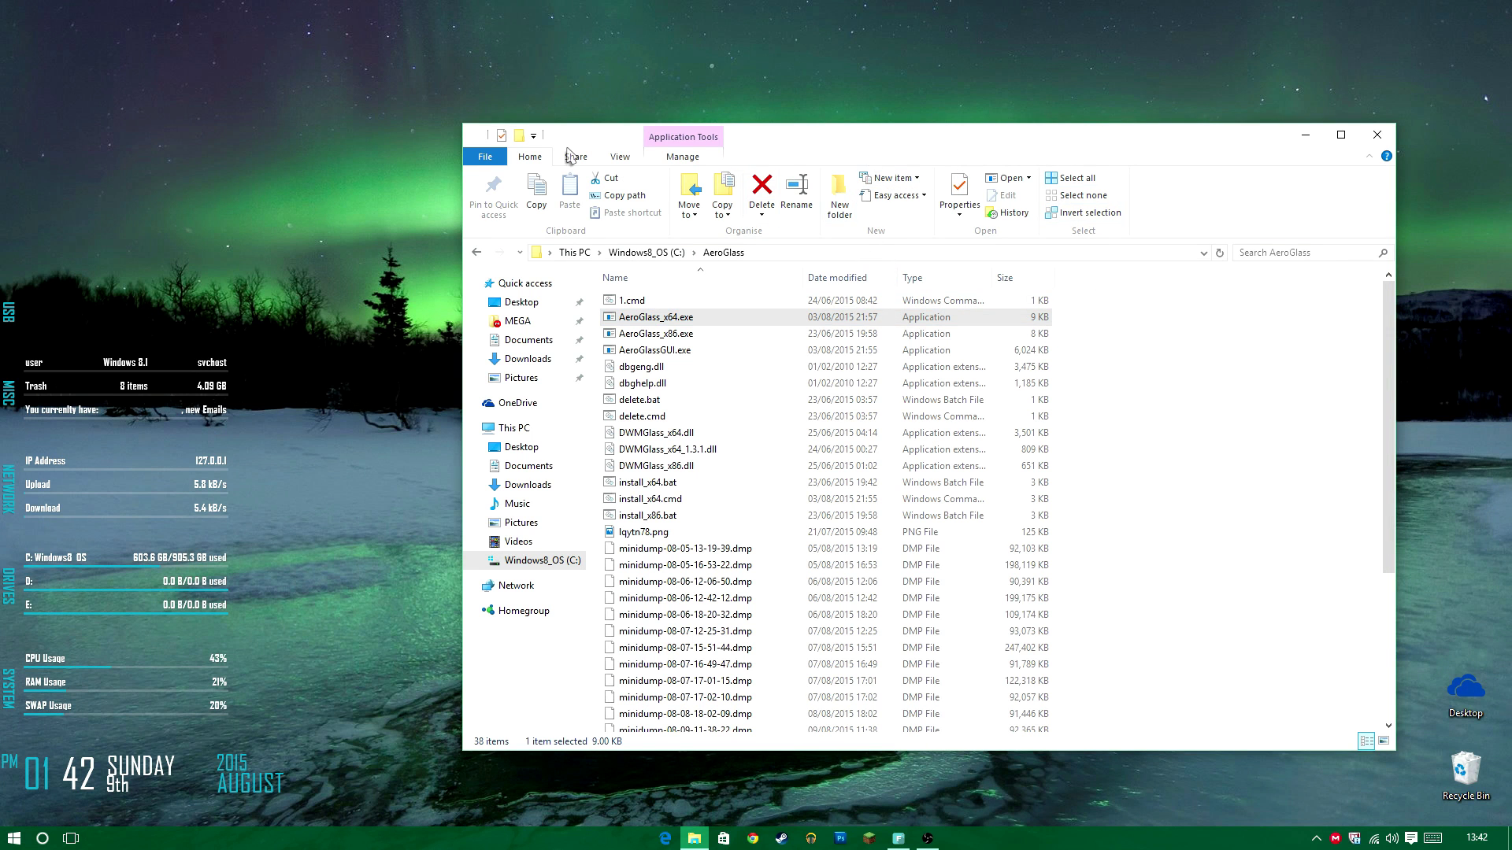
right_click(686, 325)
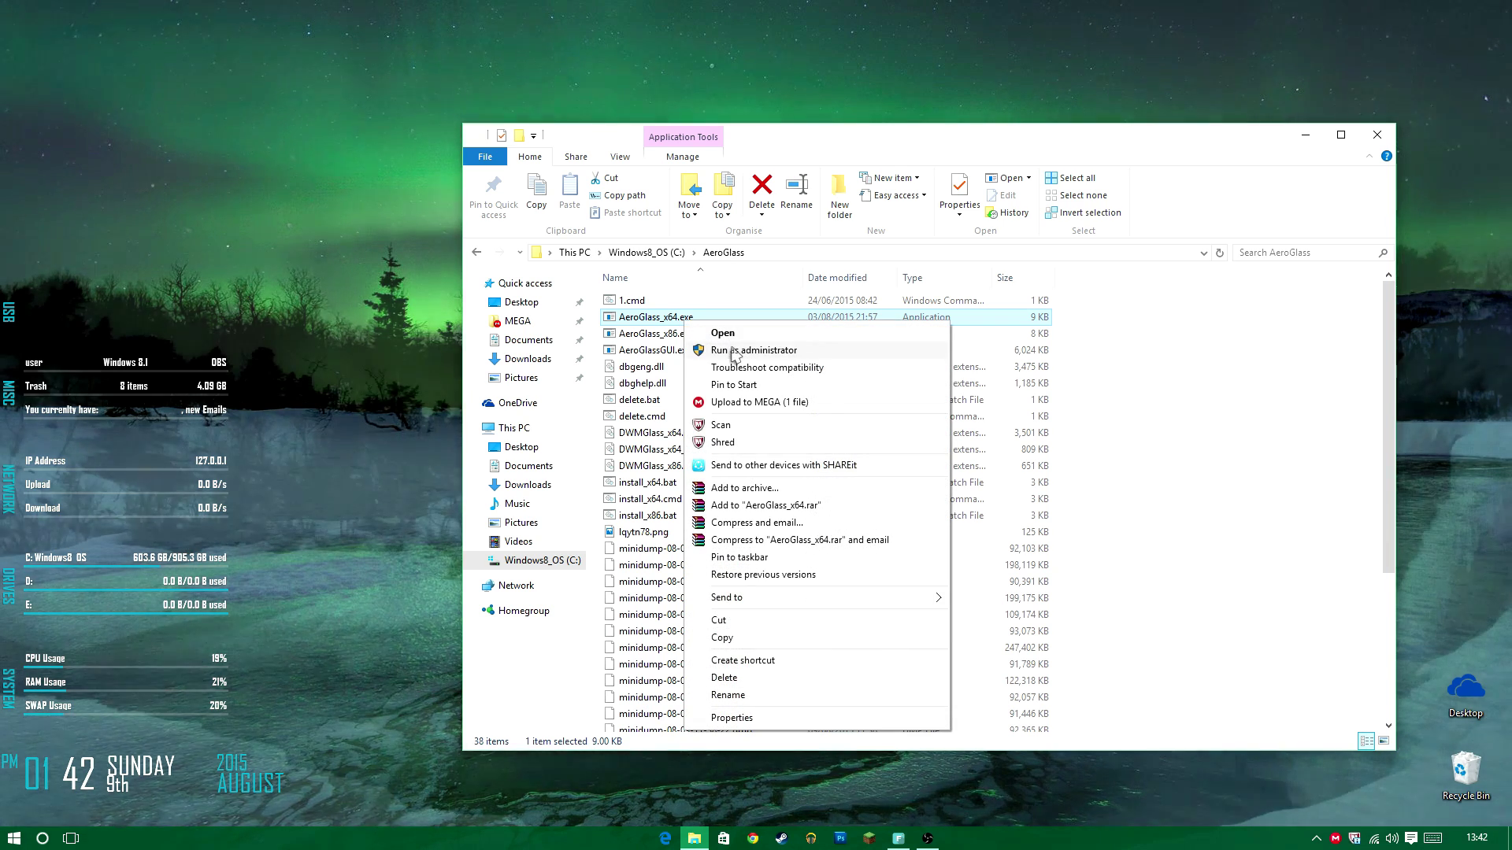
click(733, 350)
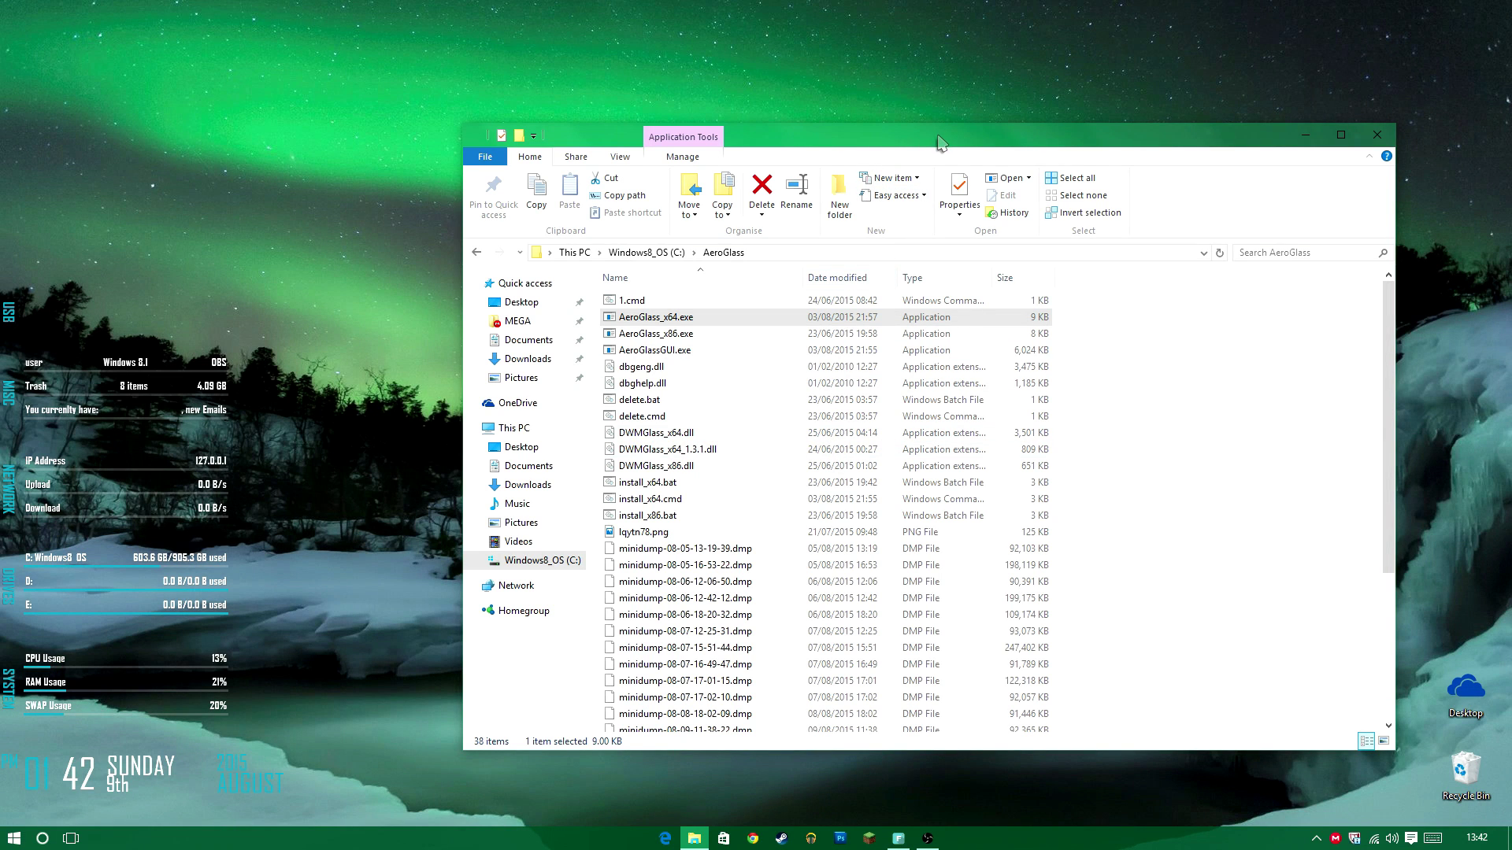
drag(939, 143, 570, 420)
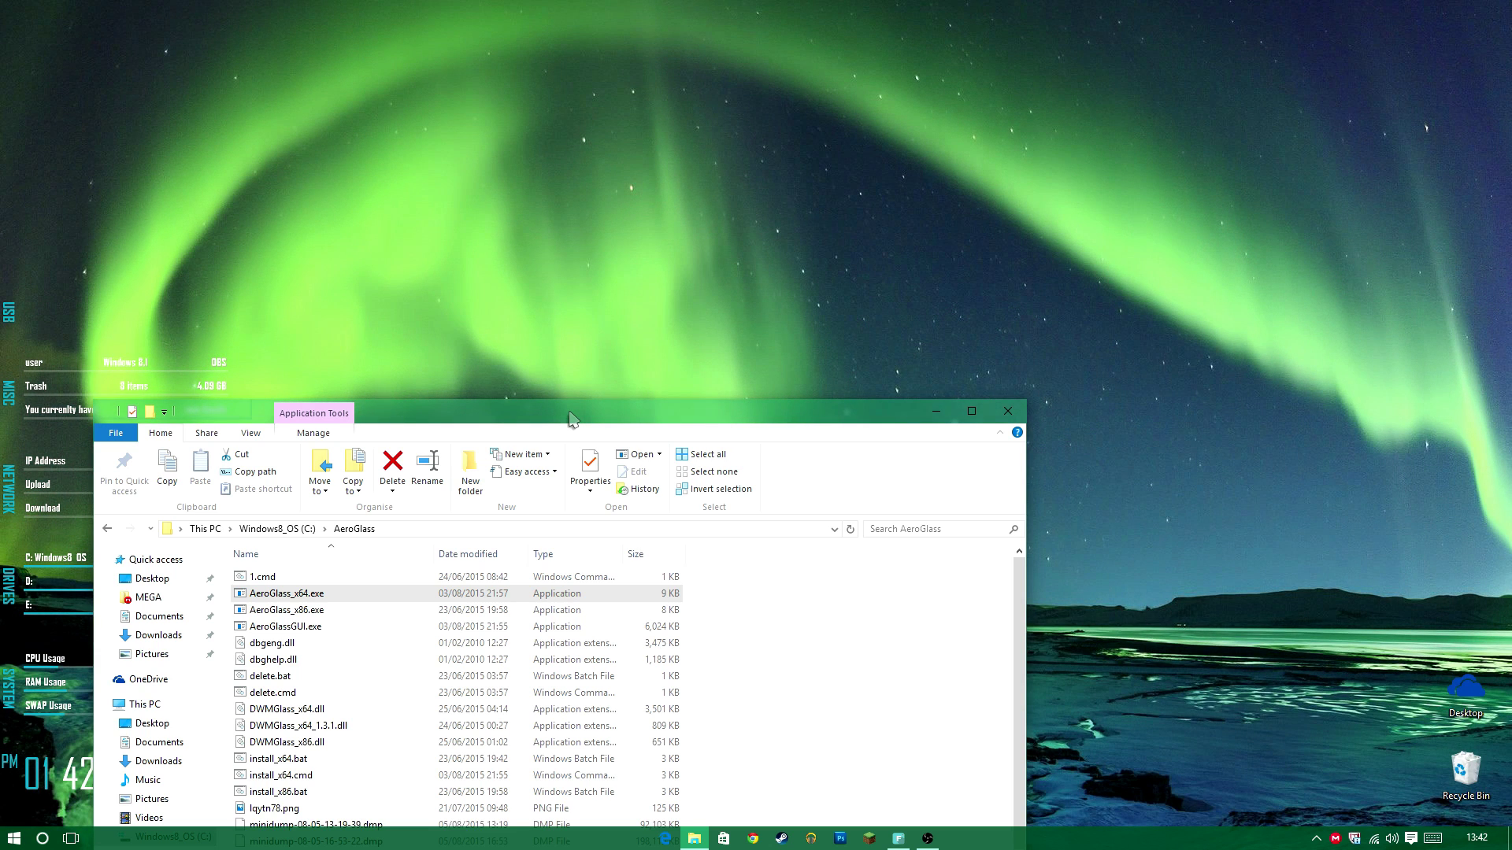
drag(571, 425, 1077, 744)
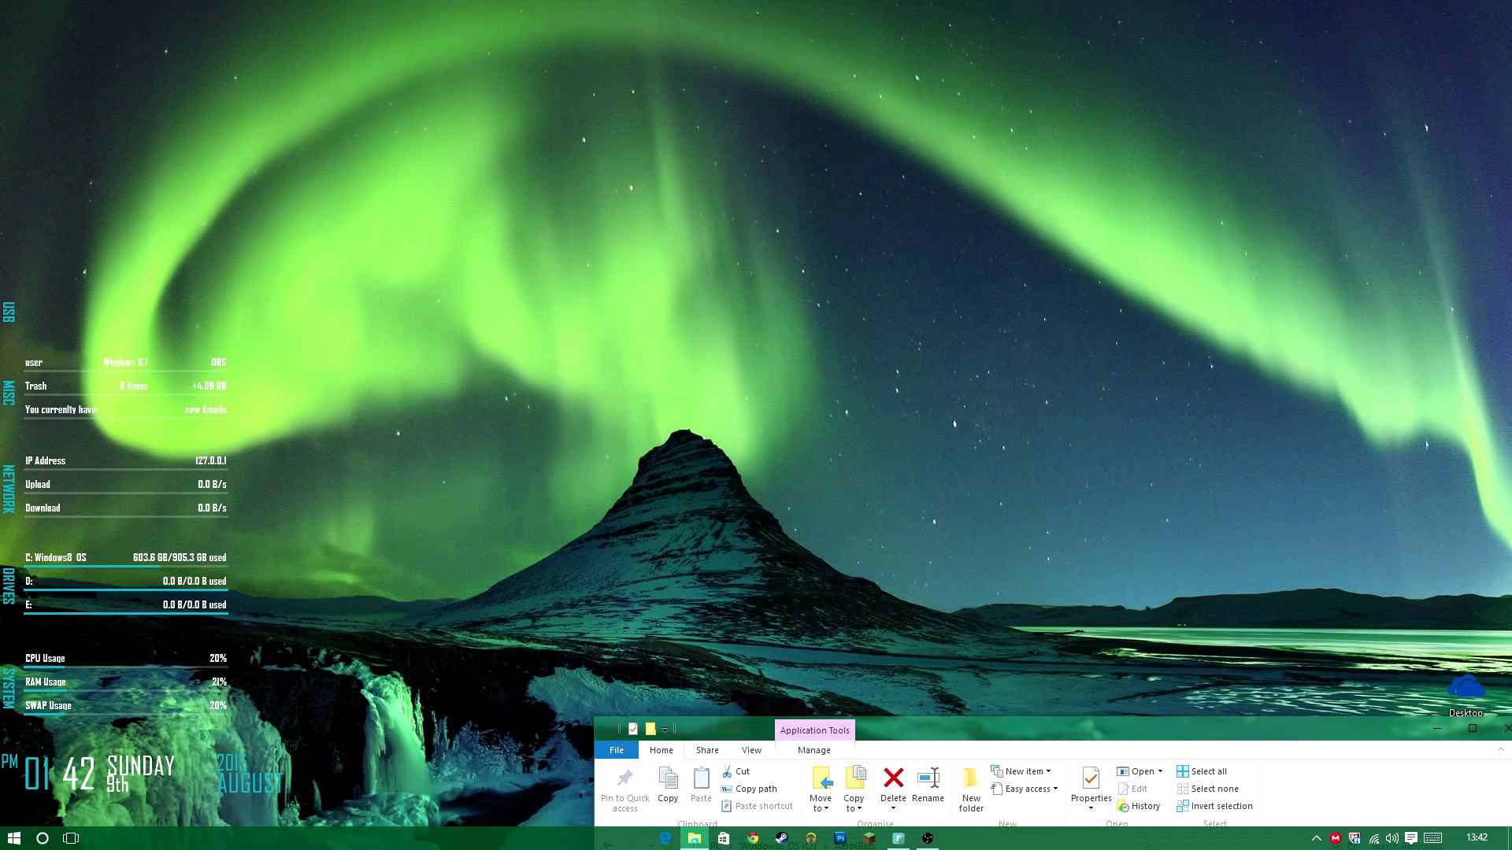
drag(1262, 739, 885, 135)
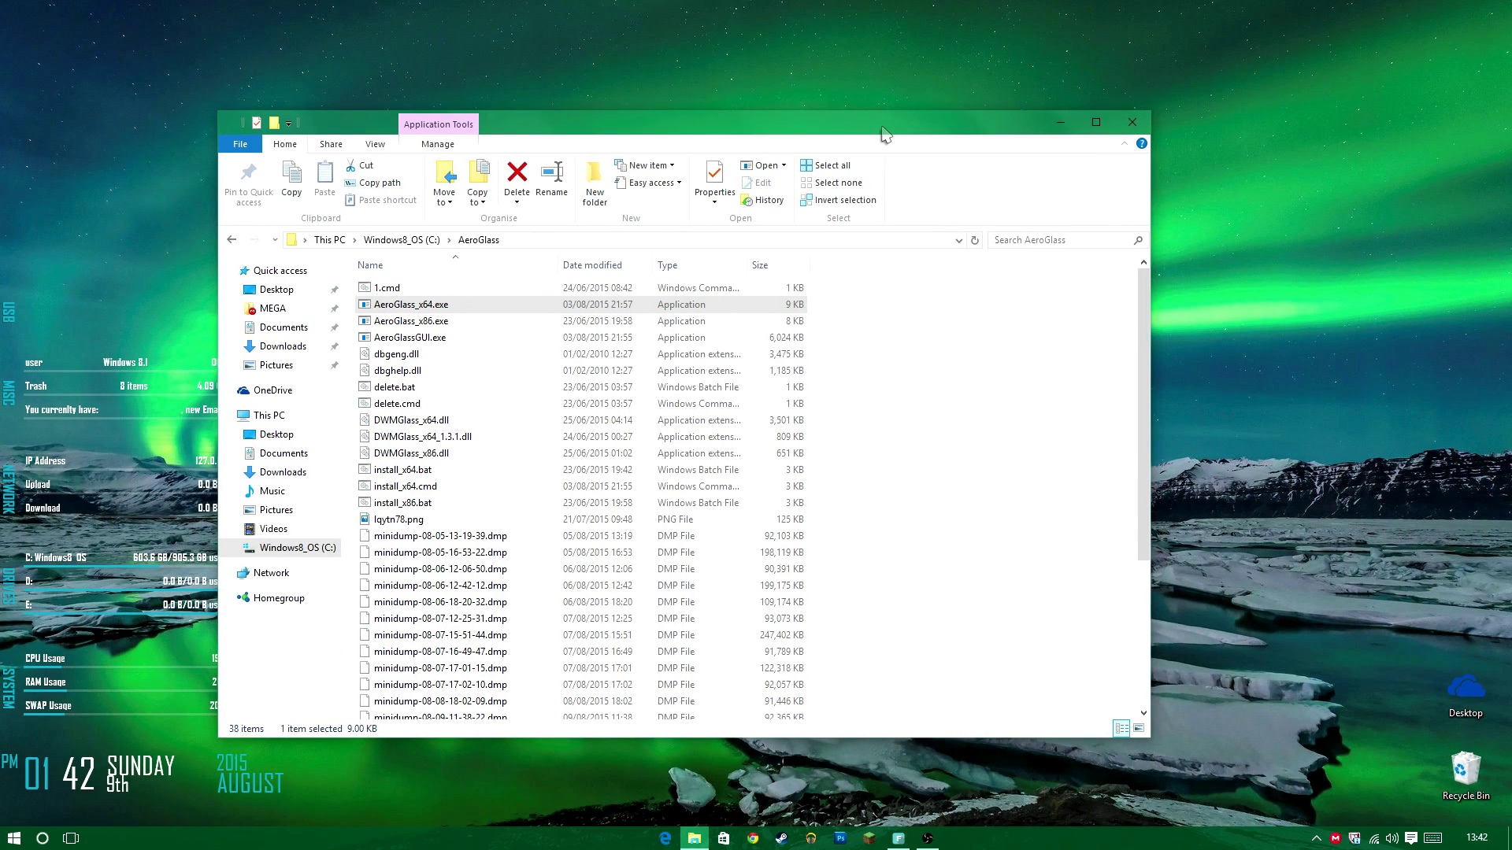
Show This PC, close the extra Explorer window, and shift the window right.
click(302, 417)
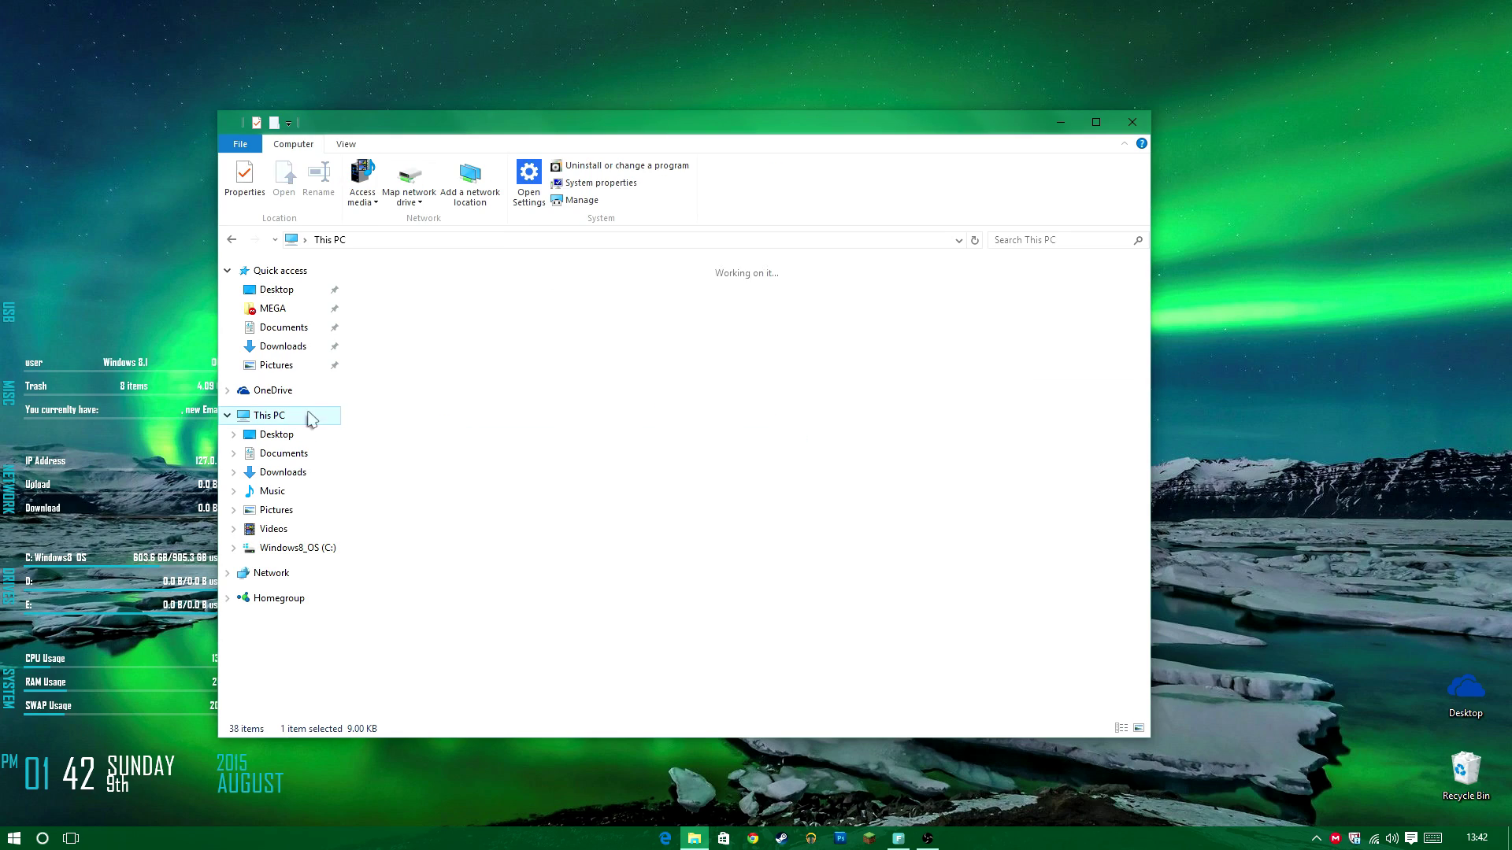
key(ctrl+n)
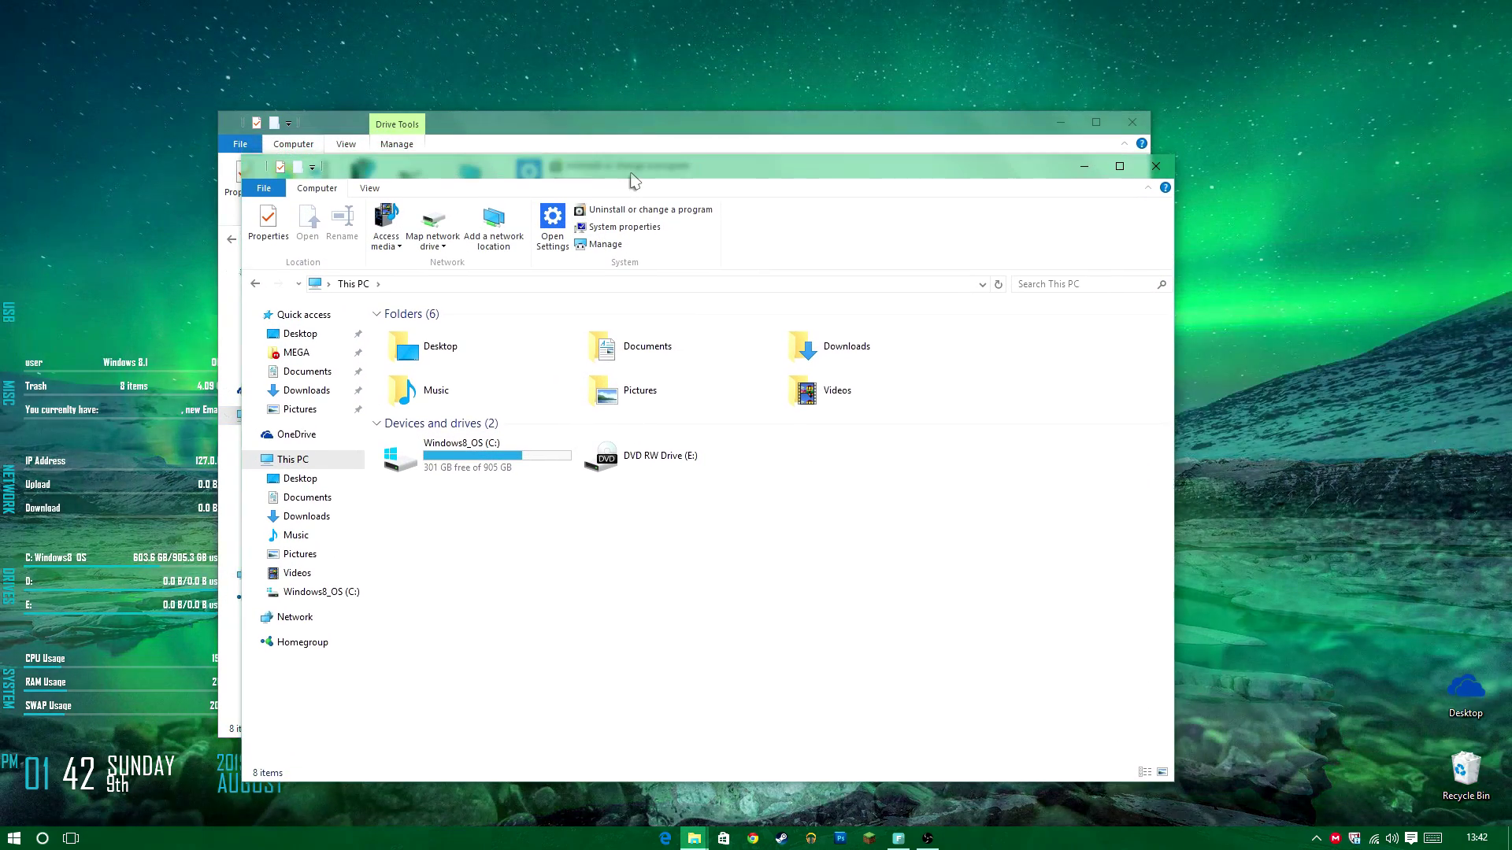
drag(619, 136, 615, 202)
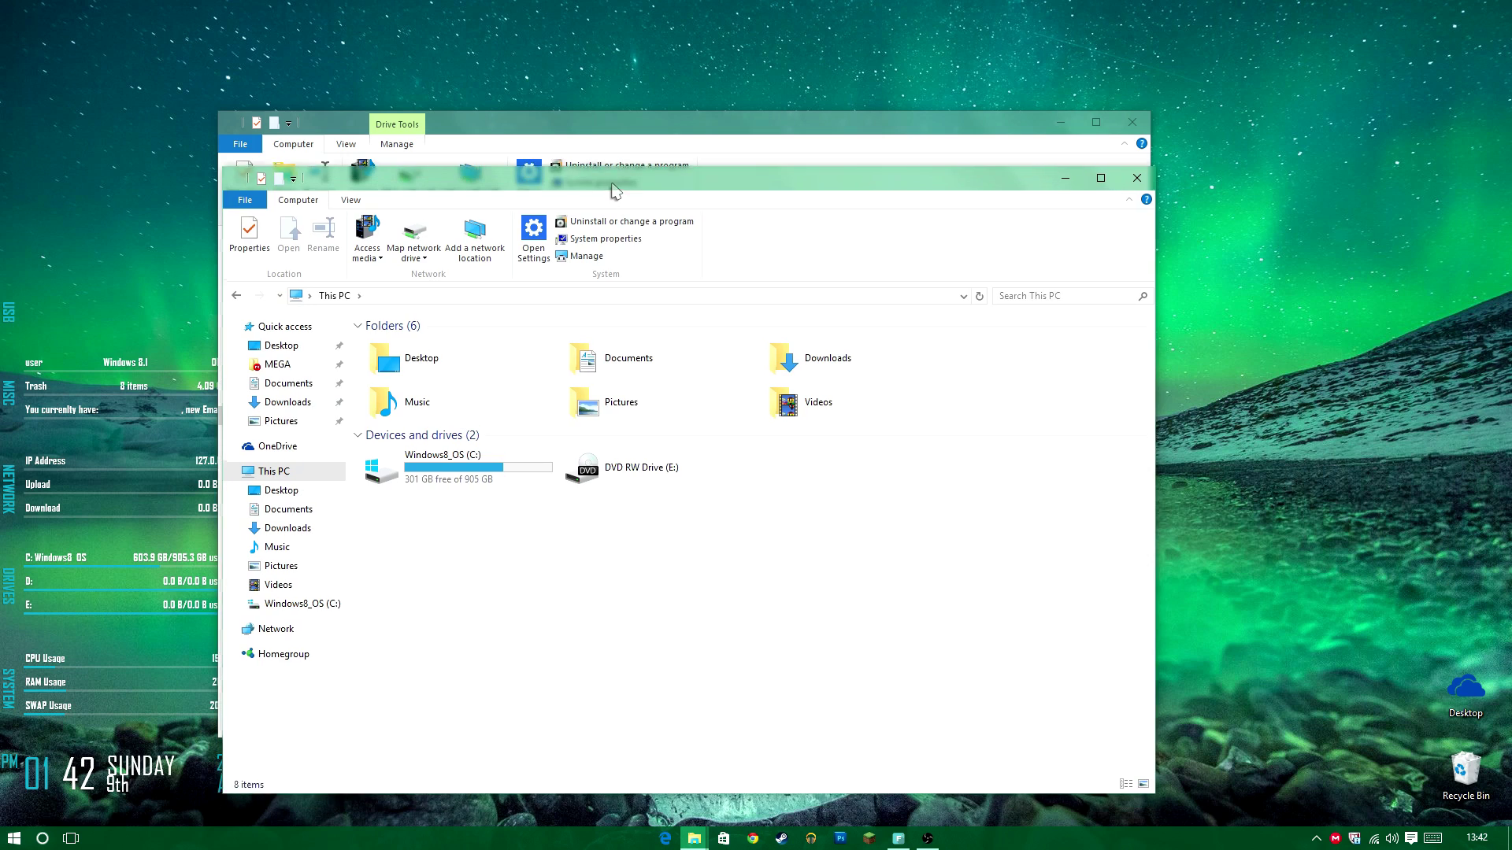
drag(616, 192, 614, 333)
click(1134, 317)
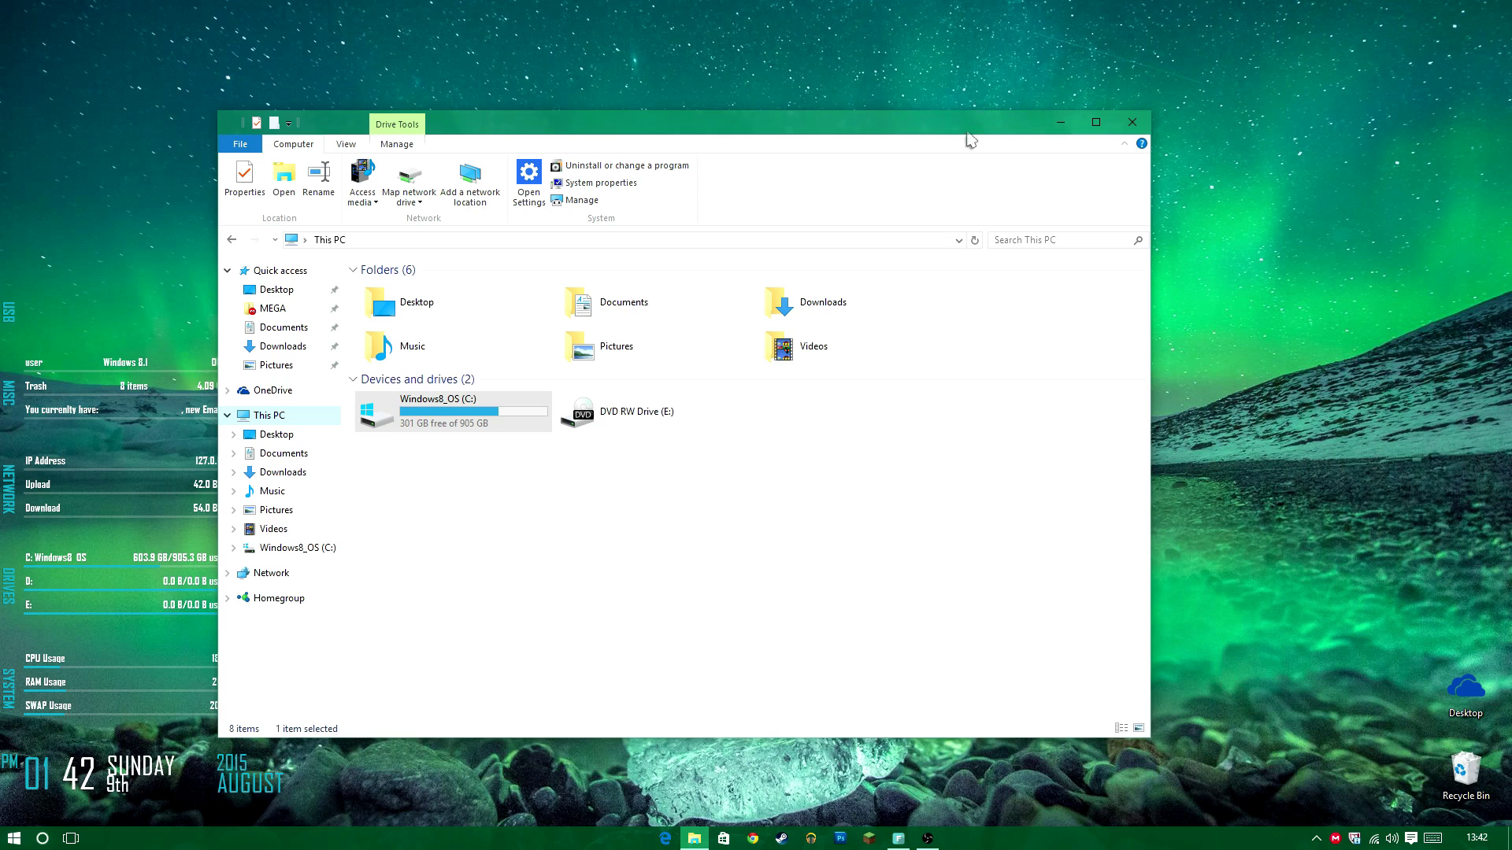
drag(967, 134, 1075, 125)
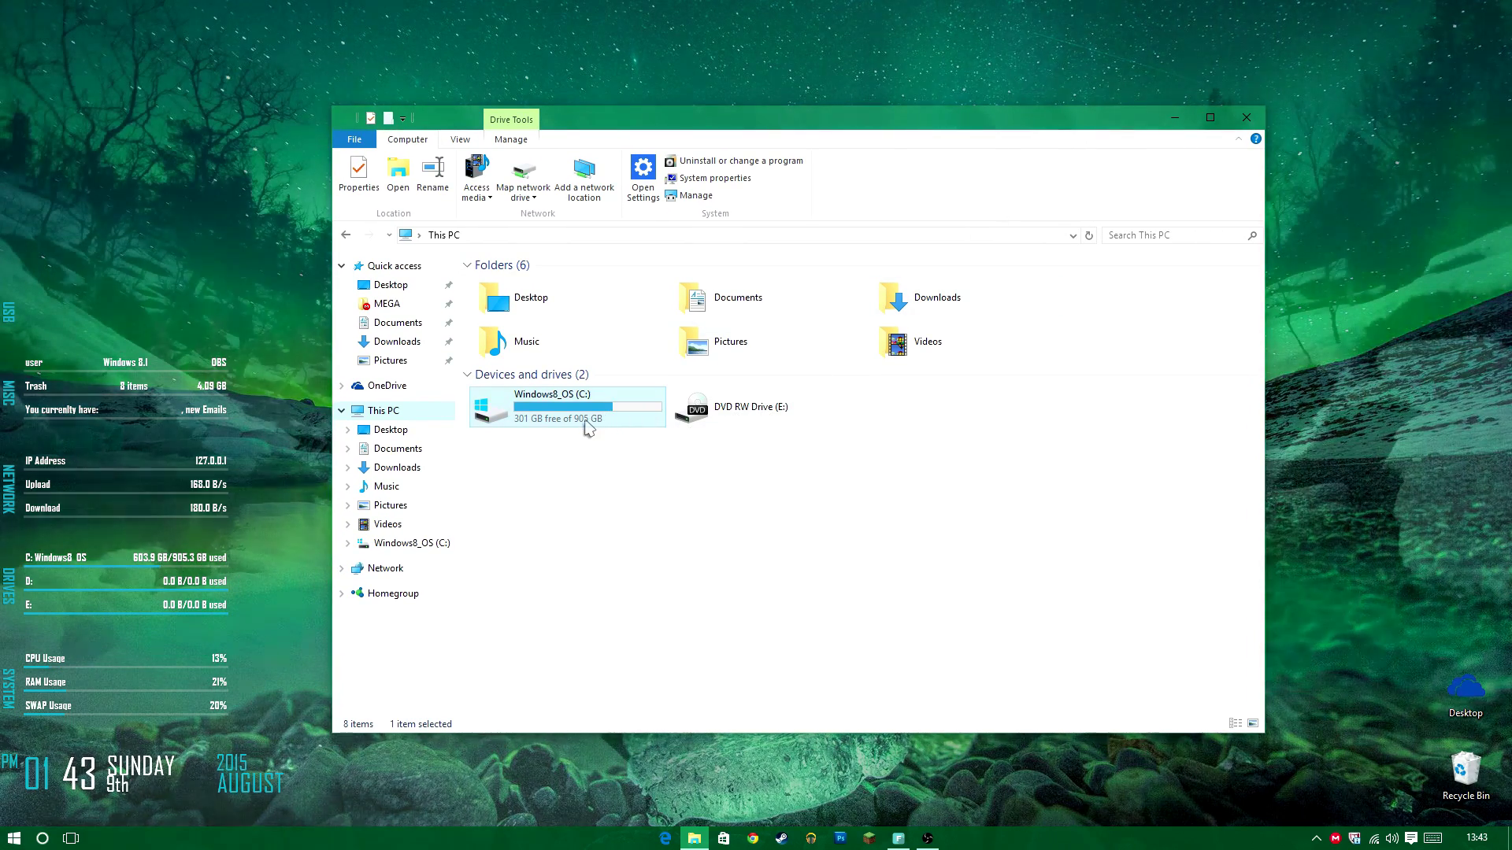
Open Windows8_OS (C:), then the AeroGlass folder, and run AeroGlassGUI.exe.
double_click(588, 416)
double_click(547, 334)
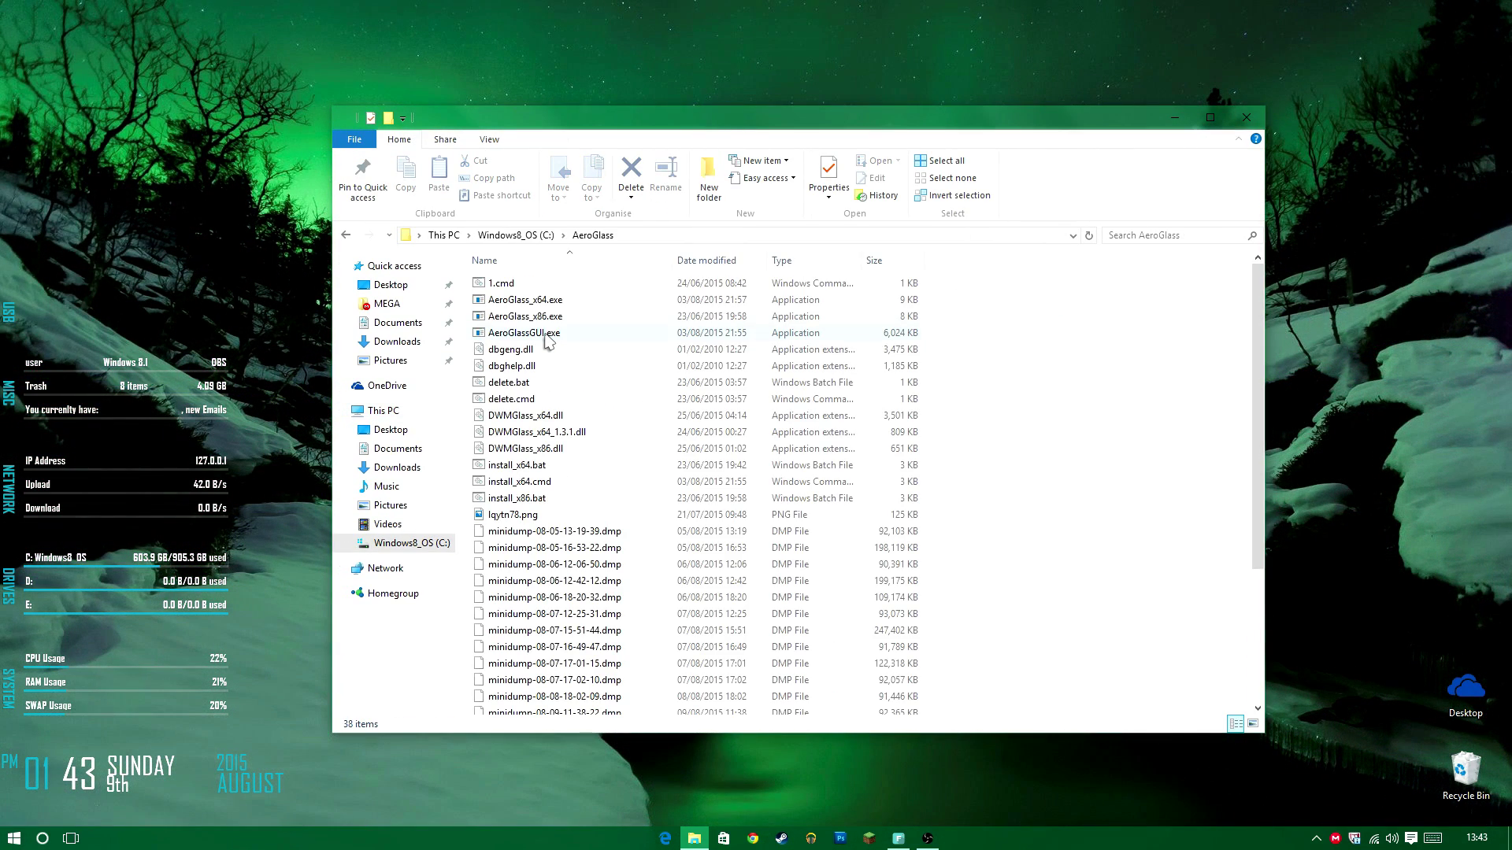
scroll(563, 473, down, 2)
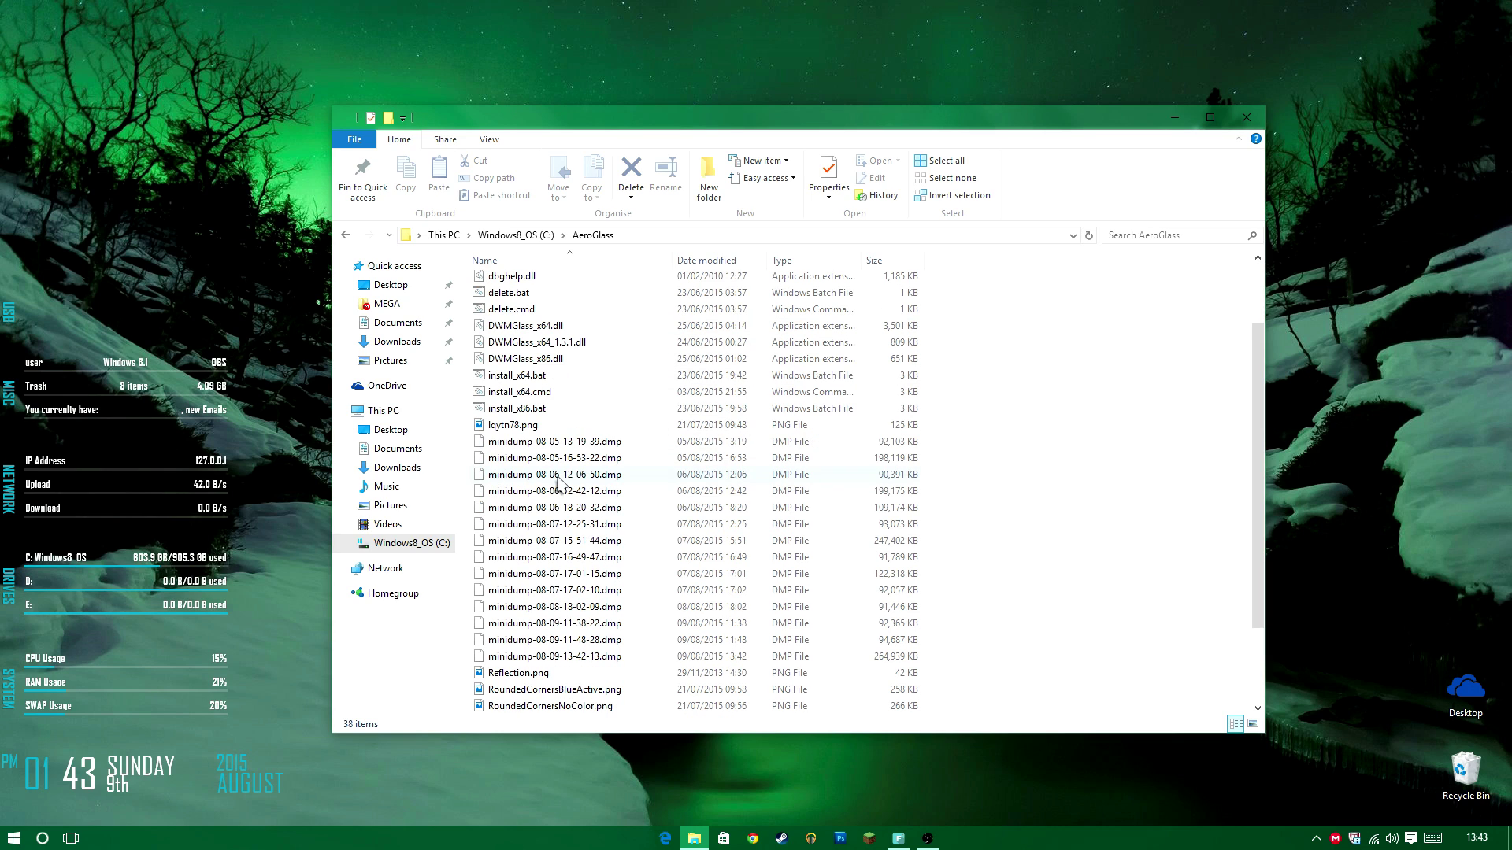
scroll(564, 378, up, 2)
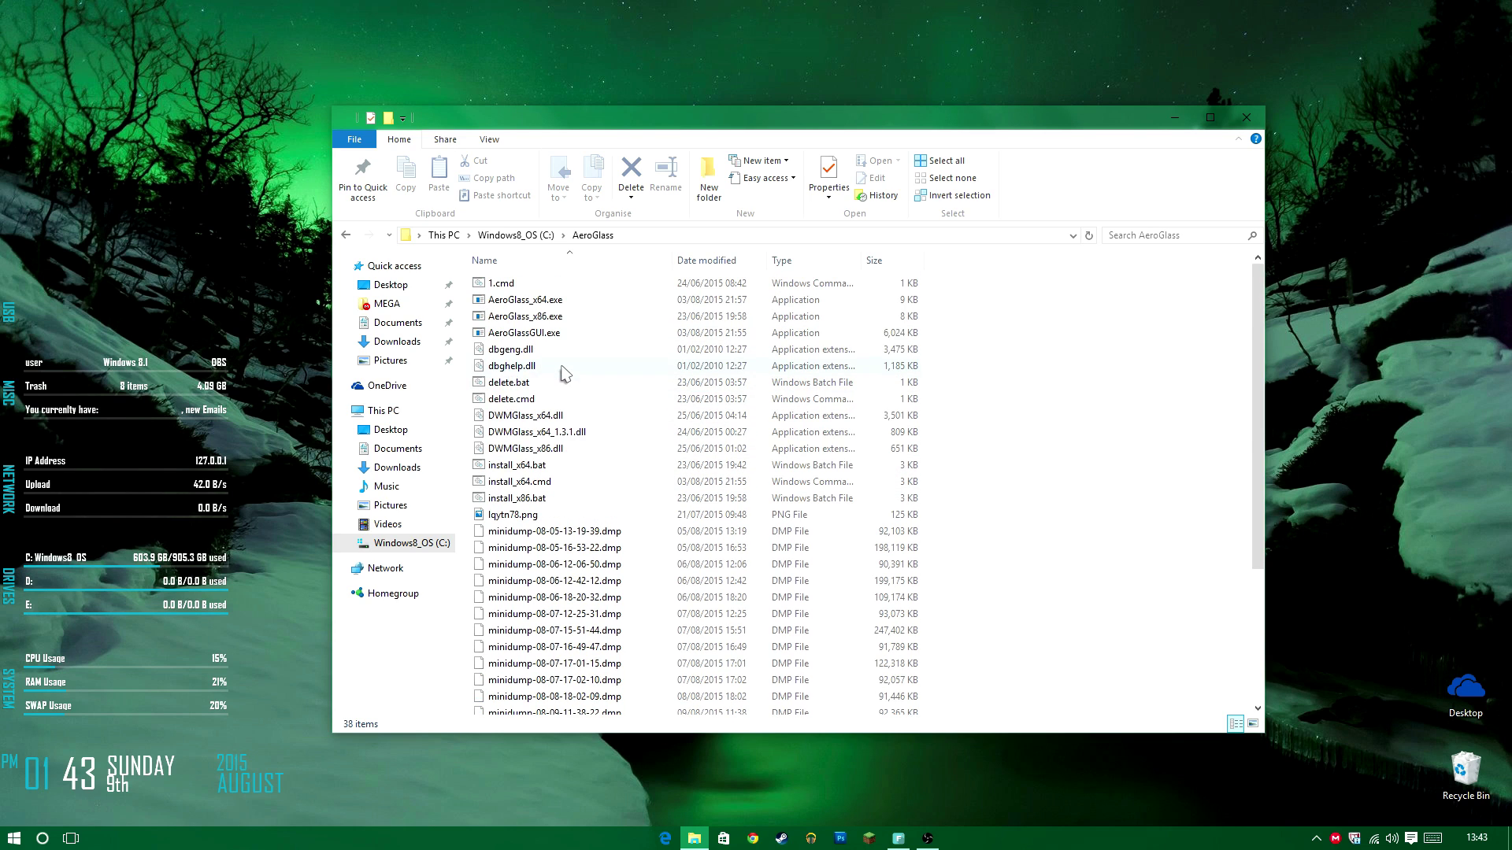
click(544, 334)
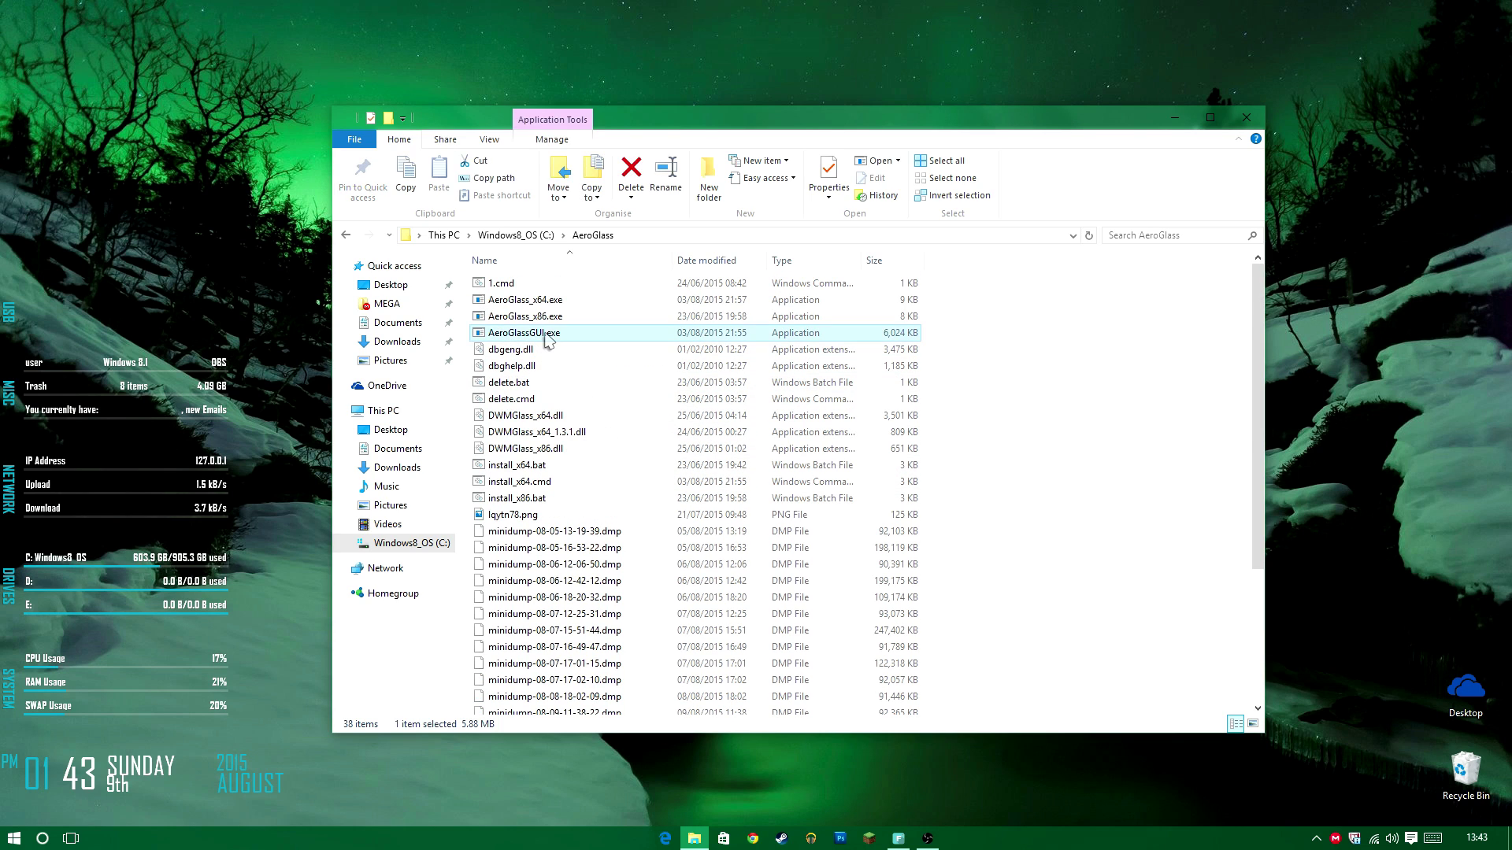
right_click(544, 336)
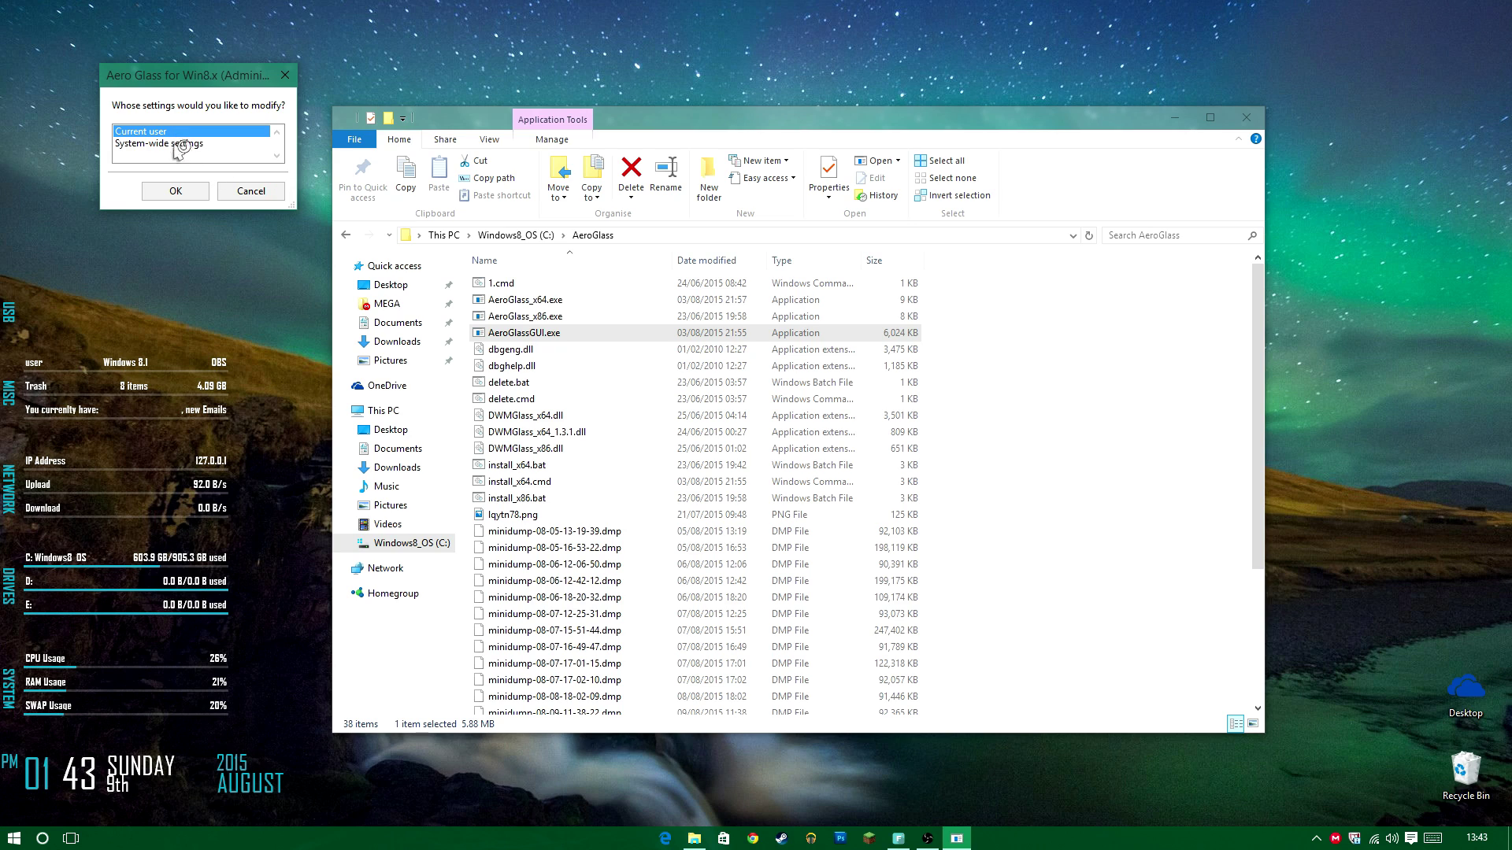
Choose Current user settings and browse the glass colour and theme tabs.
click(176, 191)
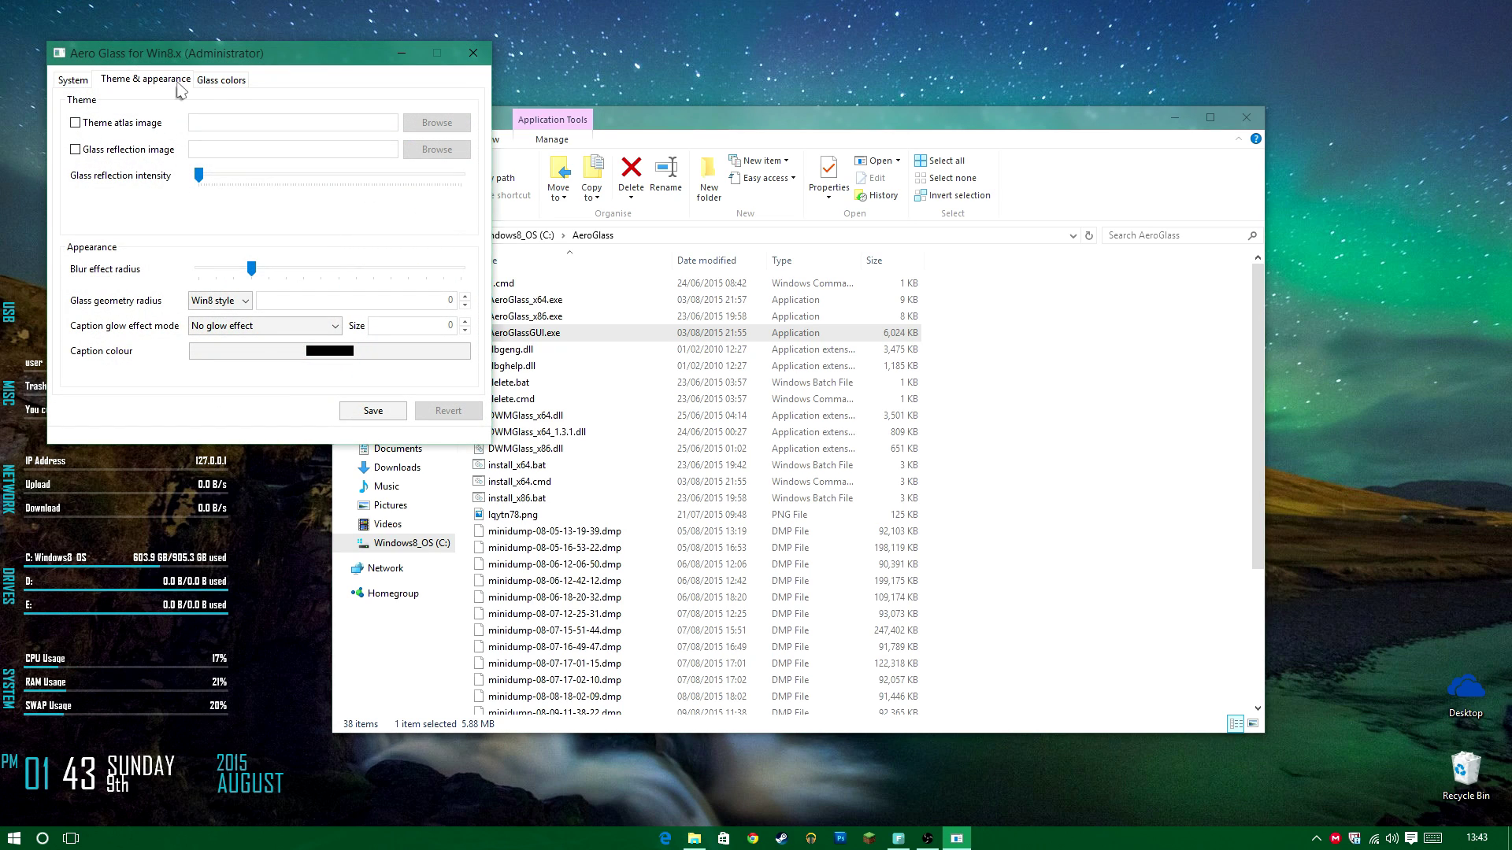
click(224, 79)
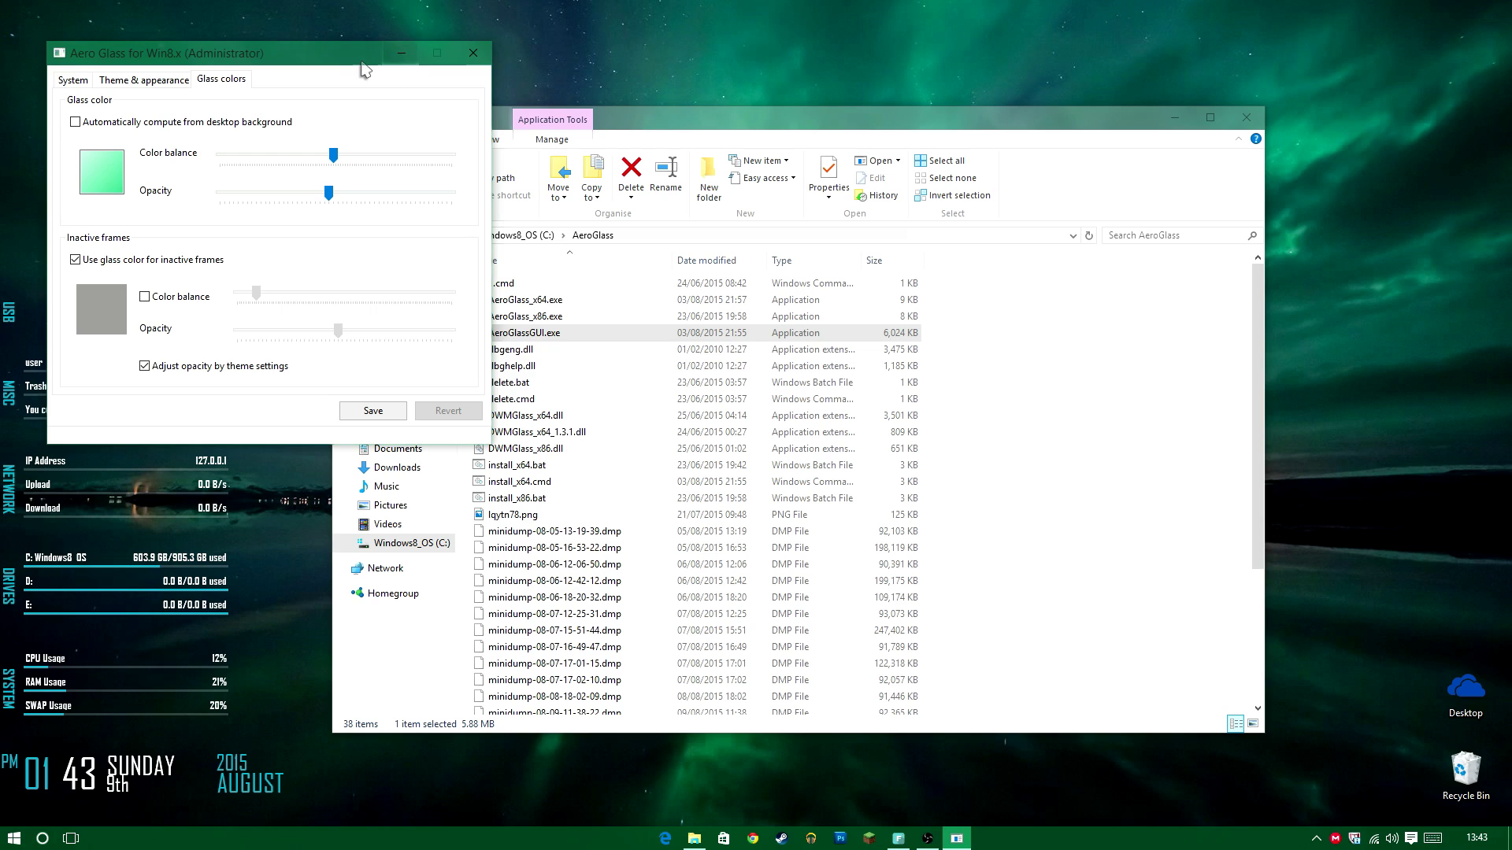
click(123, 82)
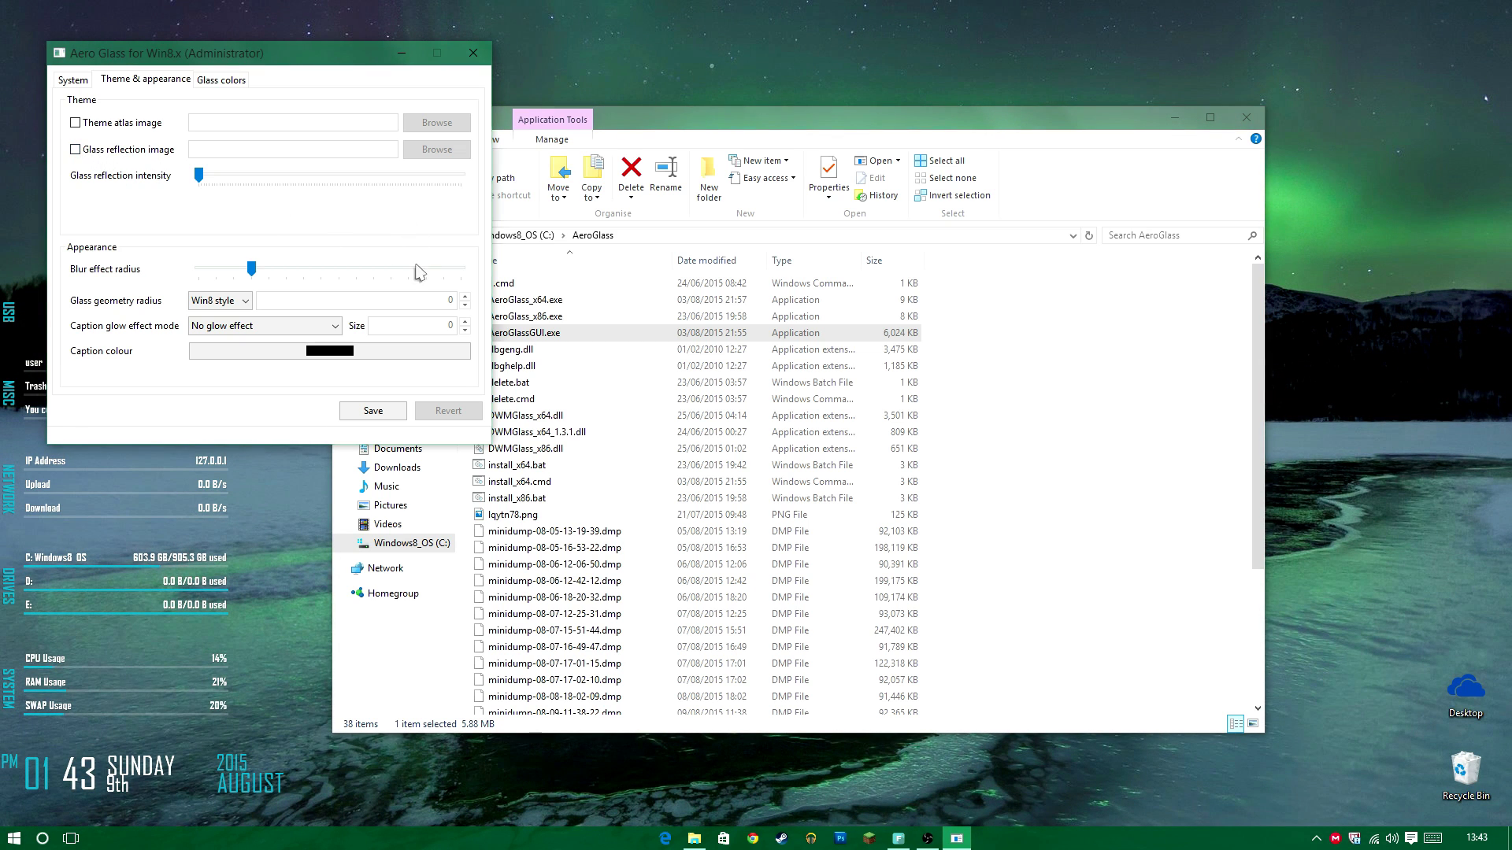
click(1160, 529)
scroll(874, 437, down, 4)
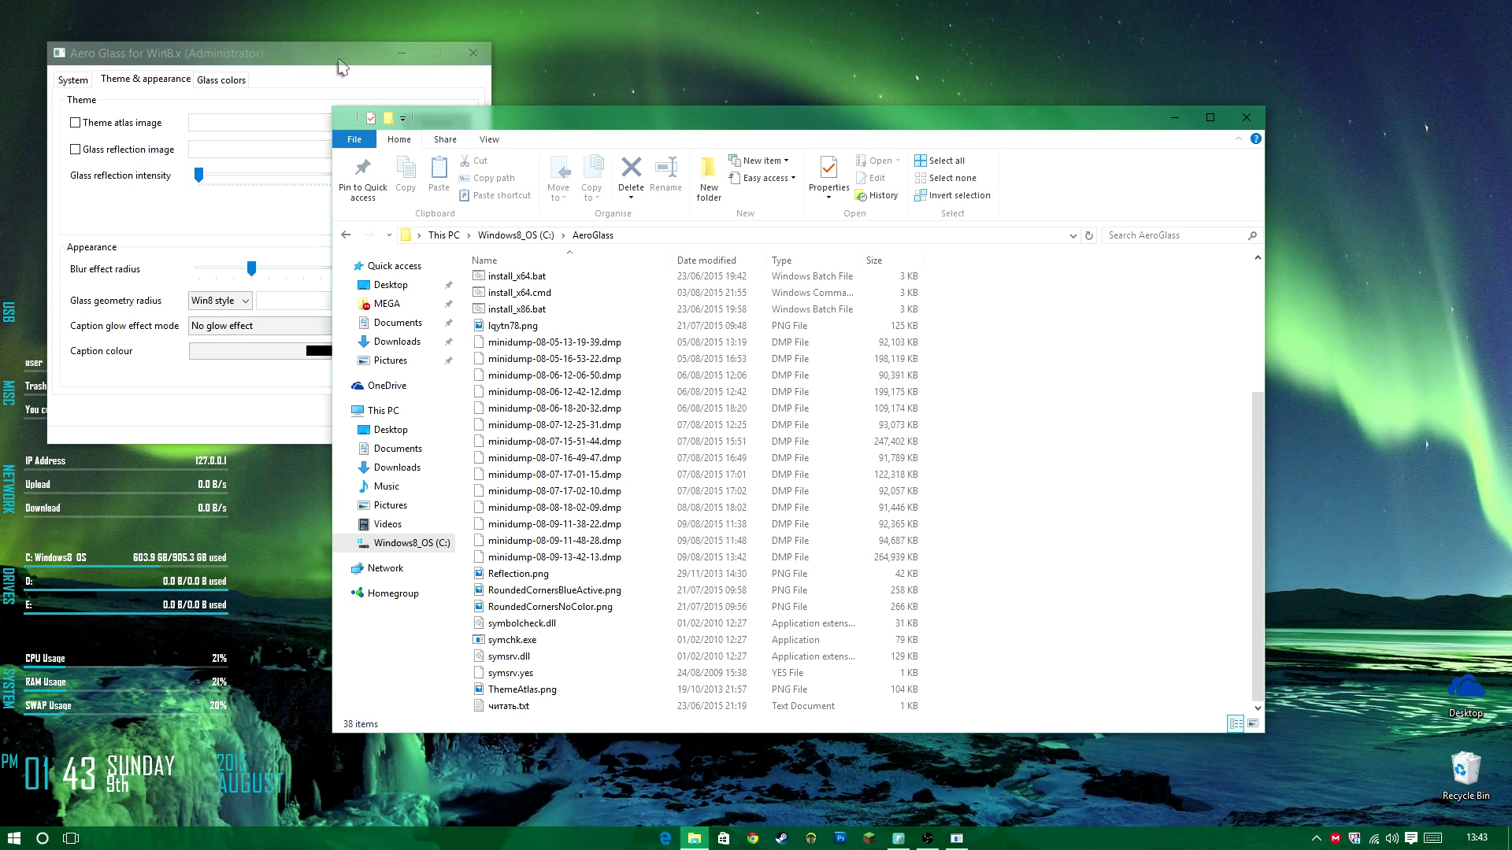
Close the Aero Glass settings window and rearrange the Explorer window.
drag(464, 126, 328, 117)
click(318, 75)
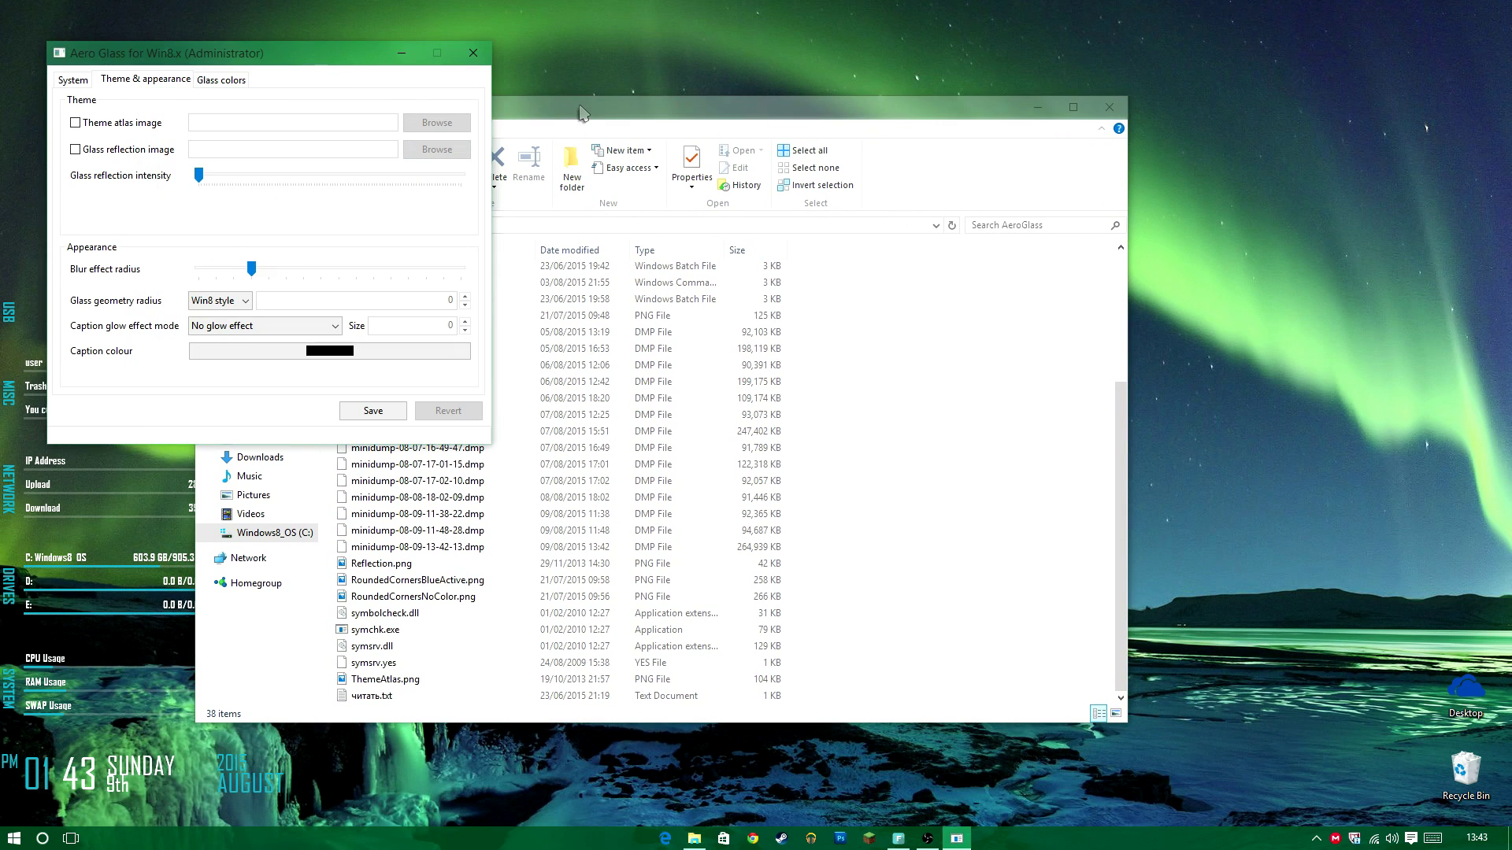
click(472, 53)
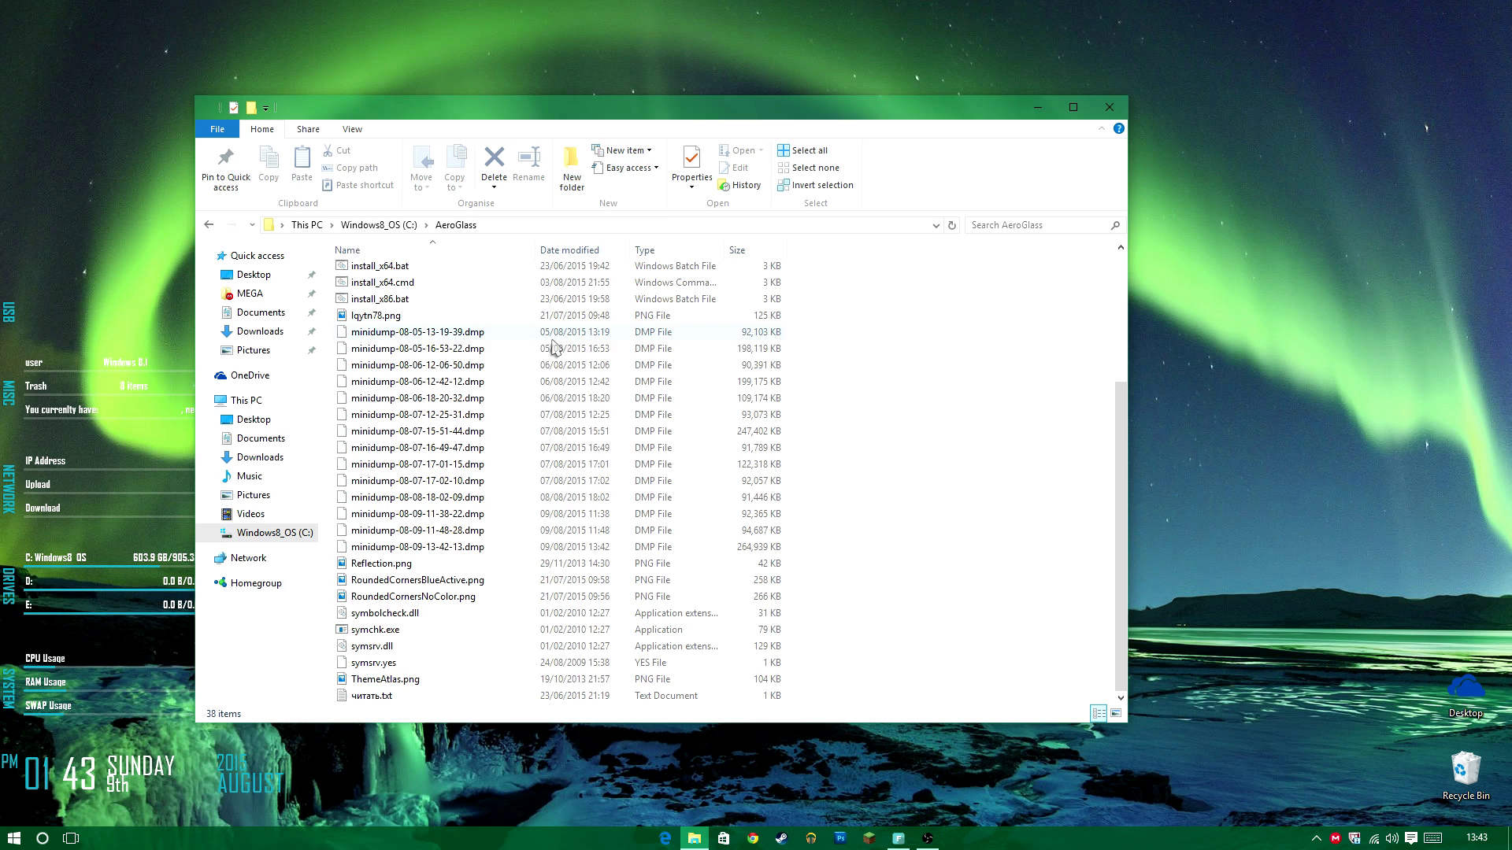
scroll(855, 466, up, 4)
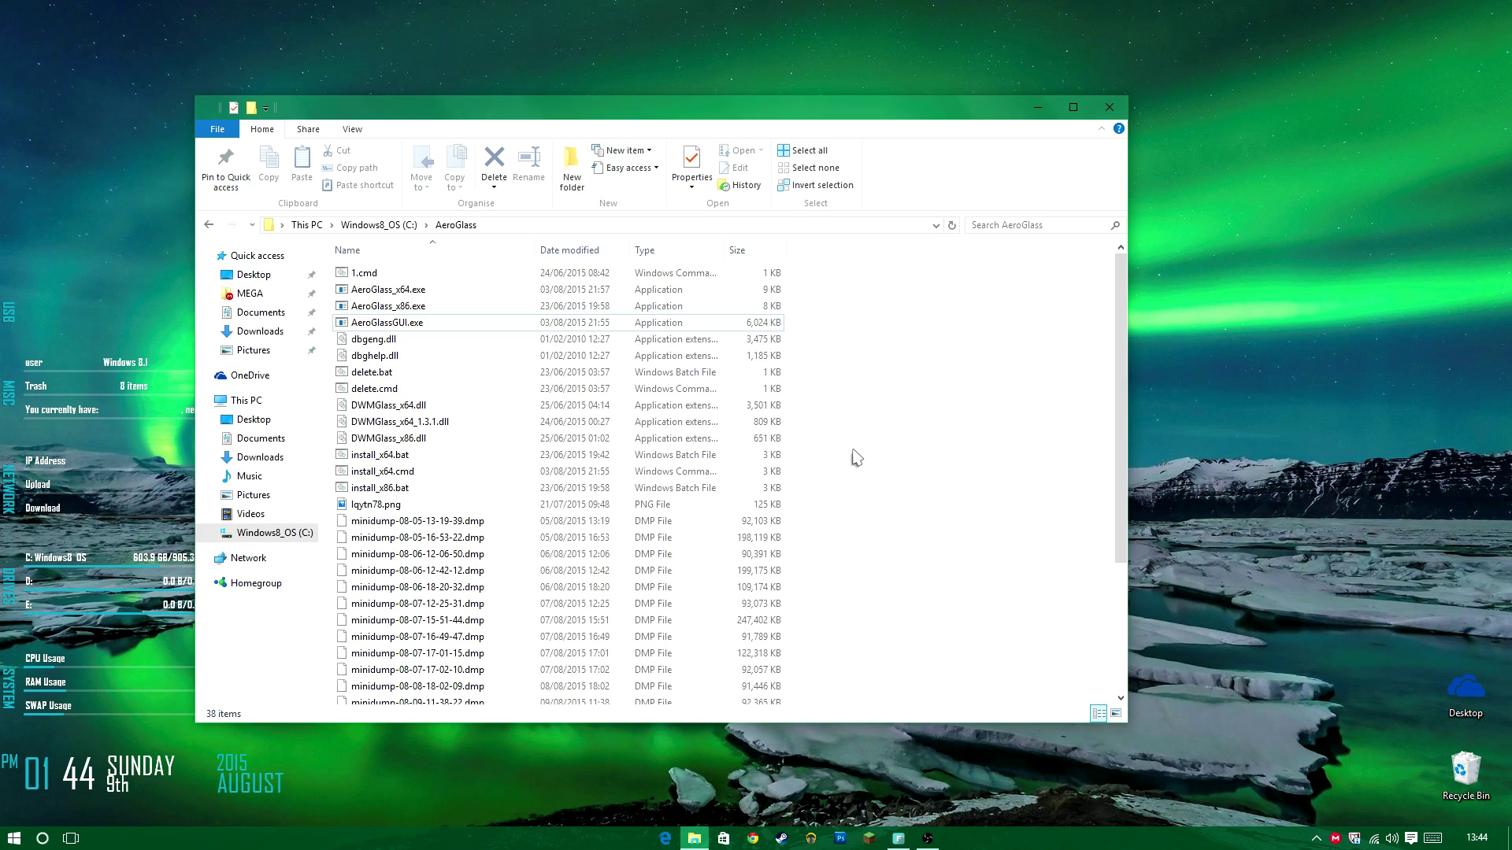
drag(830, 120, 963, 117)
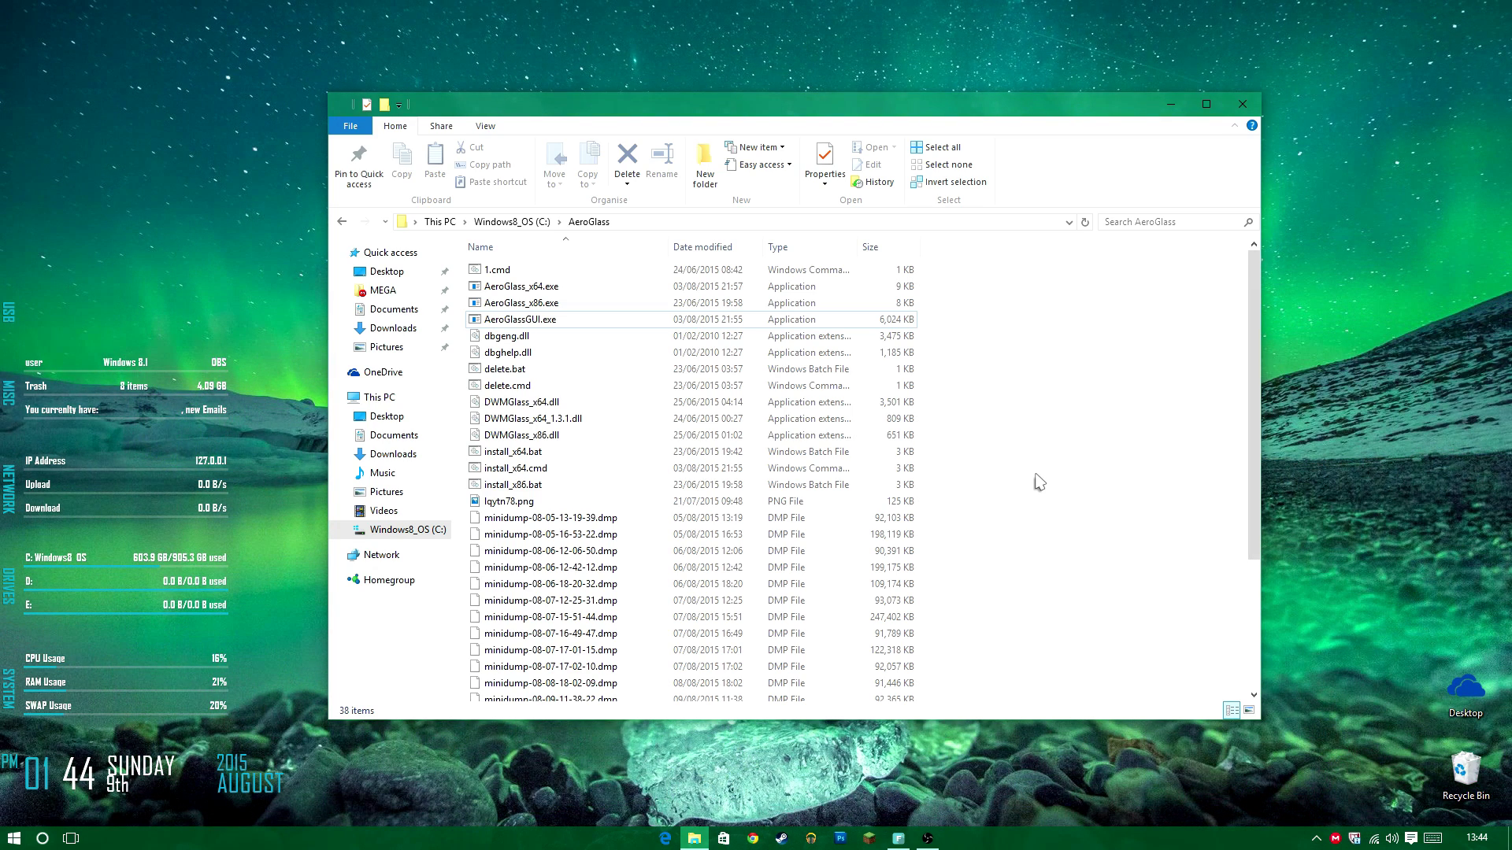
Select all the minidump files in the AeroGlass folder and delete them.
scroll(1038, 482, down, 1)
scroll(1038, 482, up, 1)
scroll(1038, 482, down, 4)
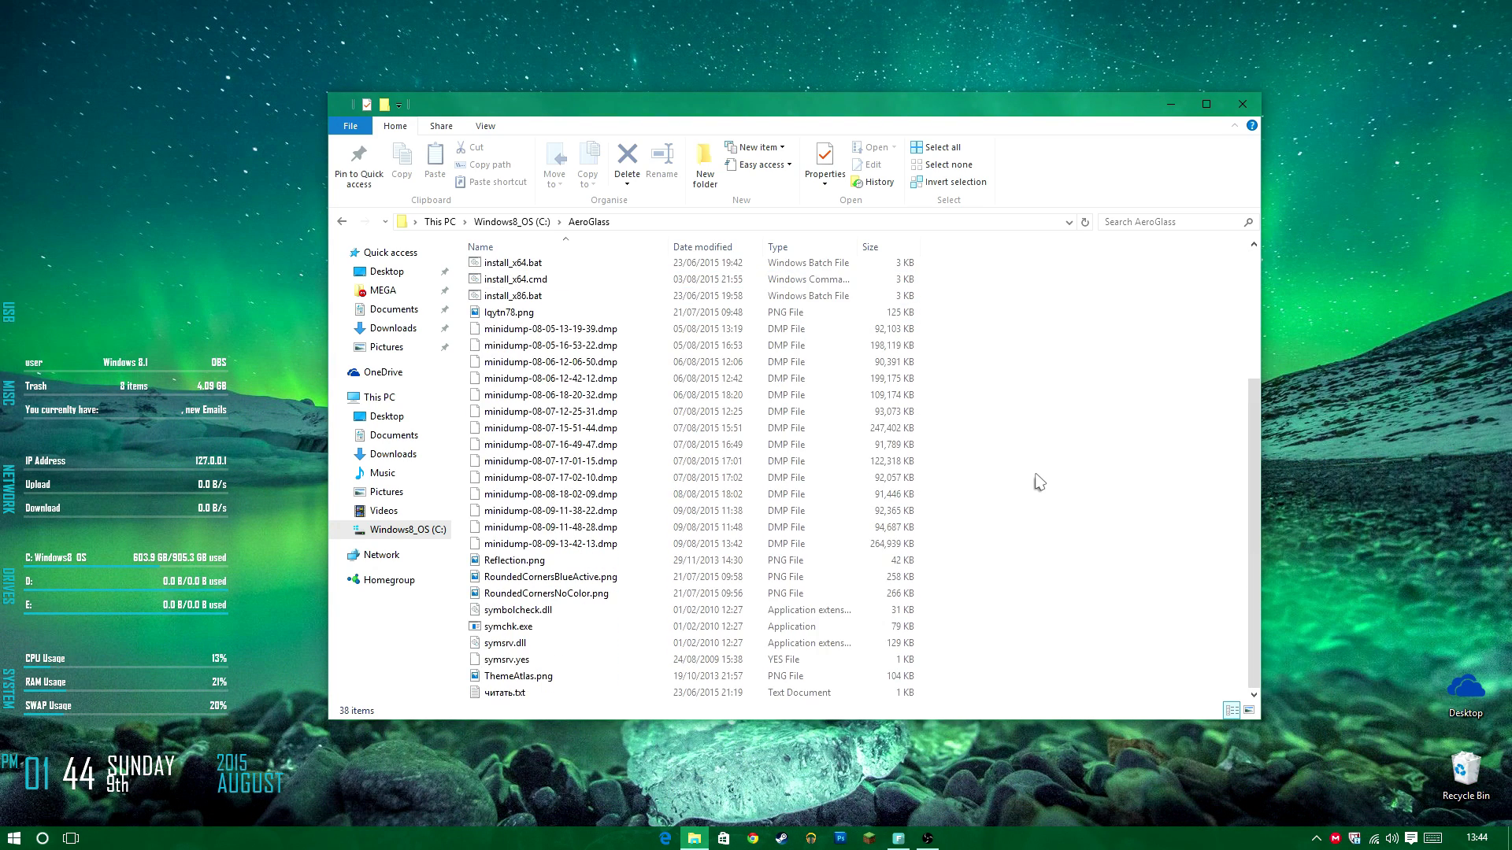
scroll(1038, 482, up, 4)
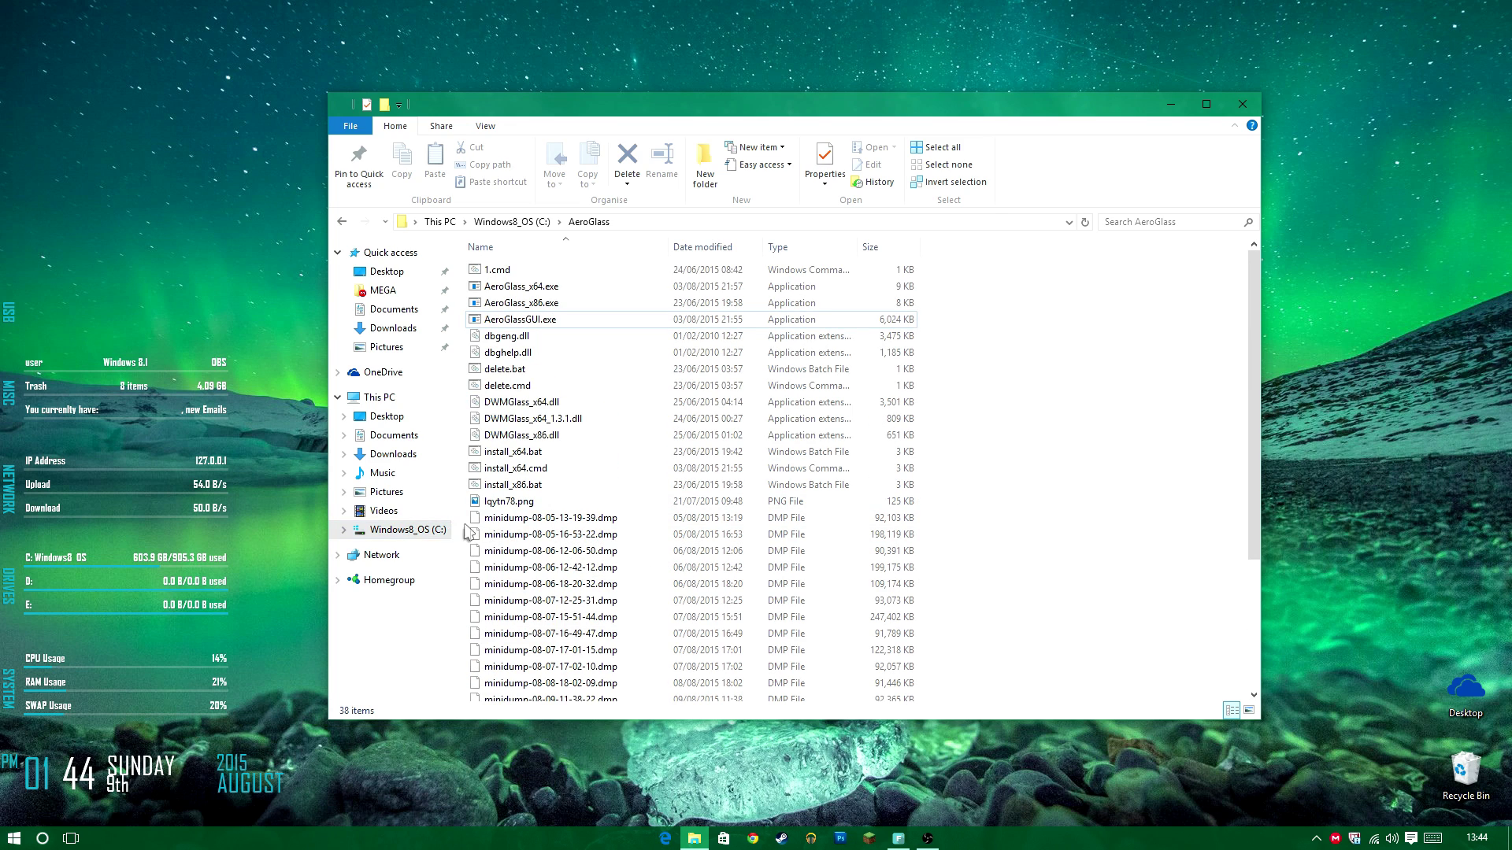
scroll(555, 622, down, 2)
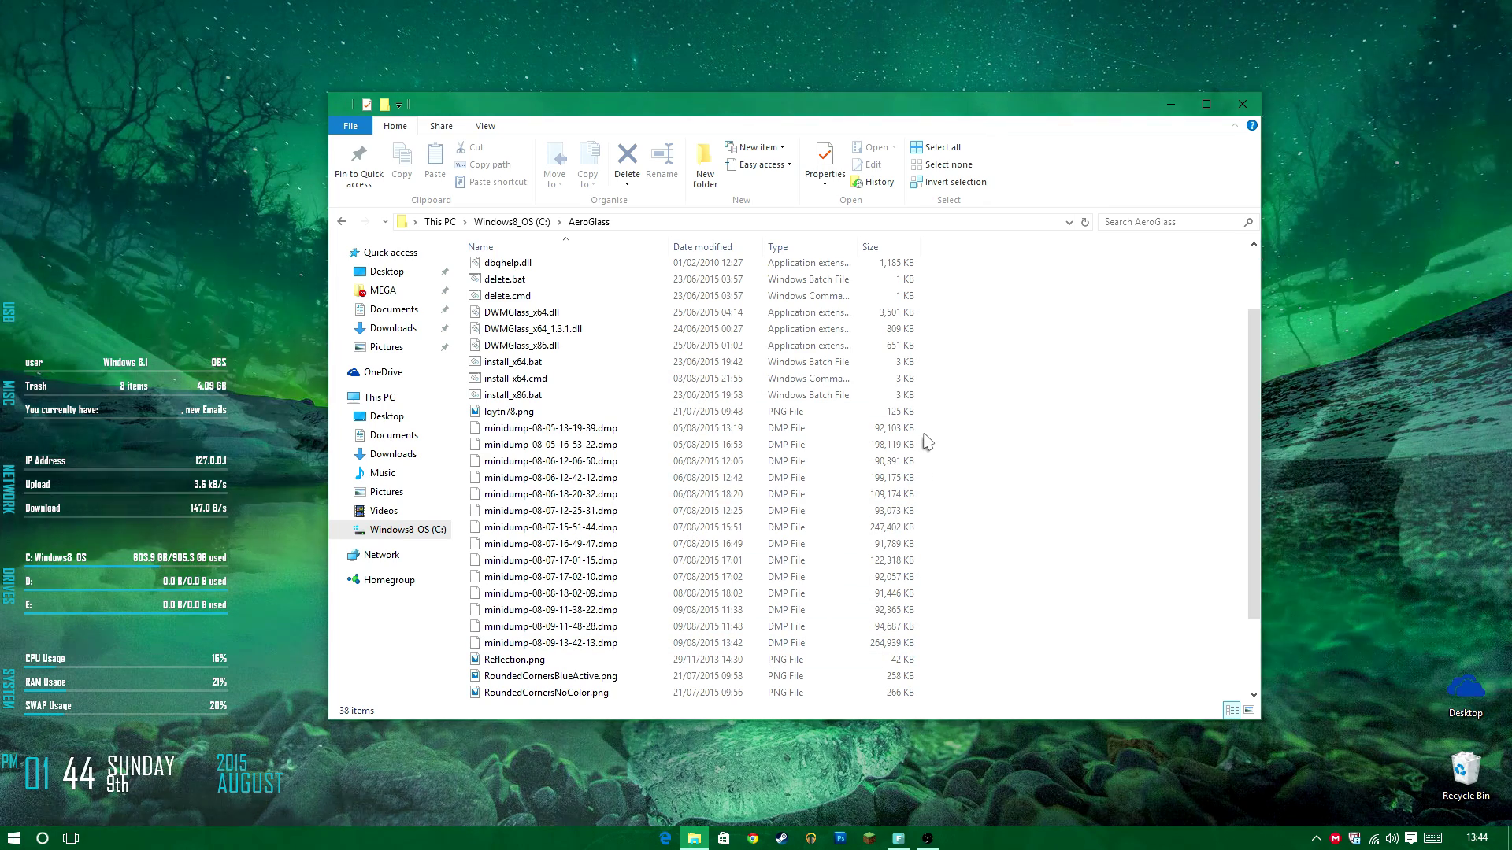
drag(924, 423, 580, 647)
key(Delete)
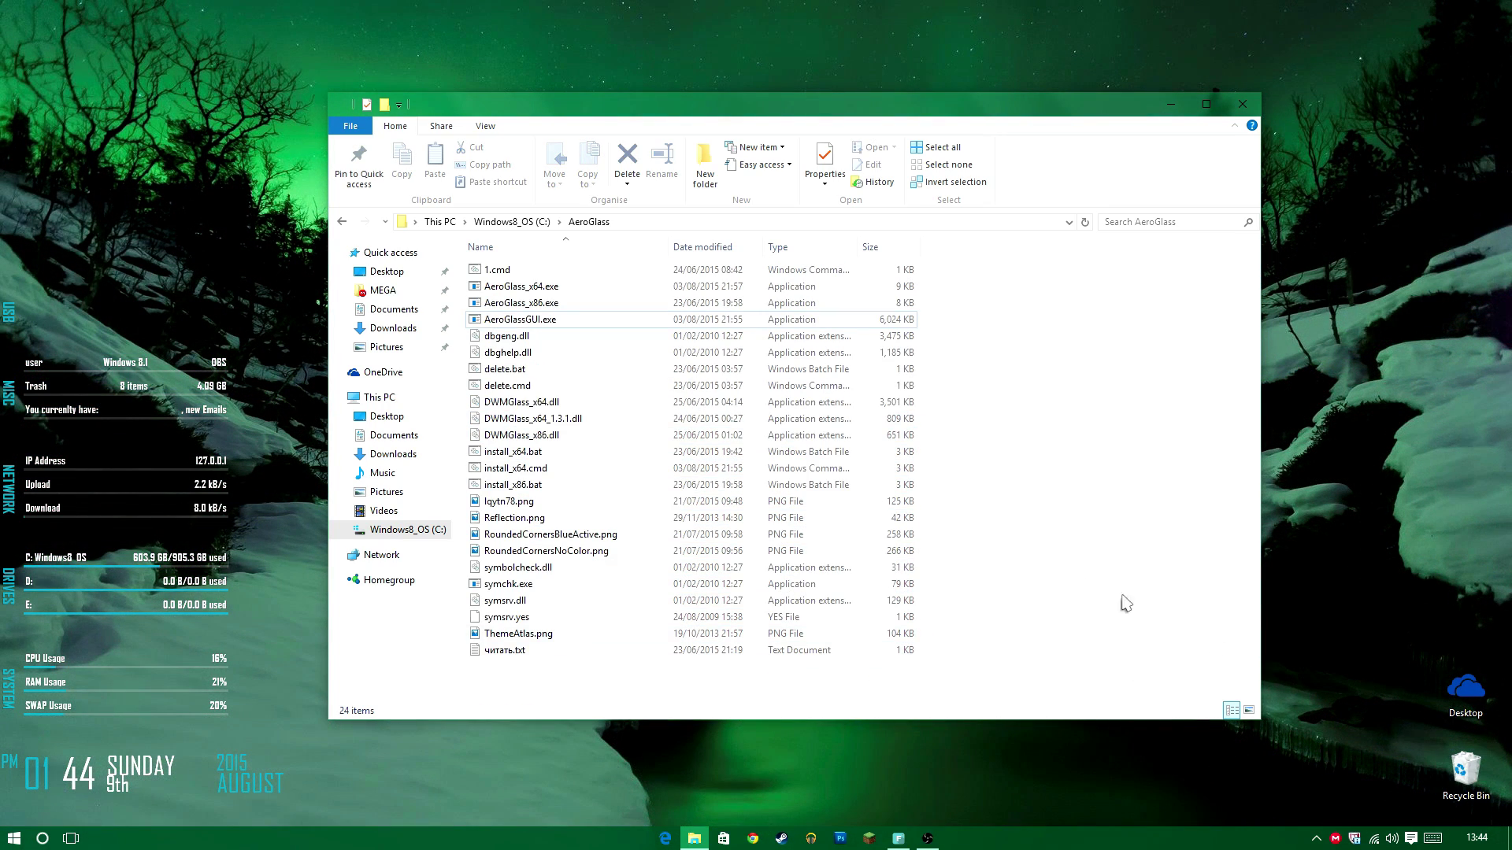
Empty the Recycle Bin from the desktop and confirm permanent deletion.
right_click(1465, 770)
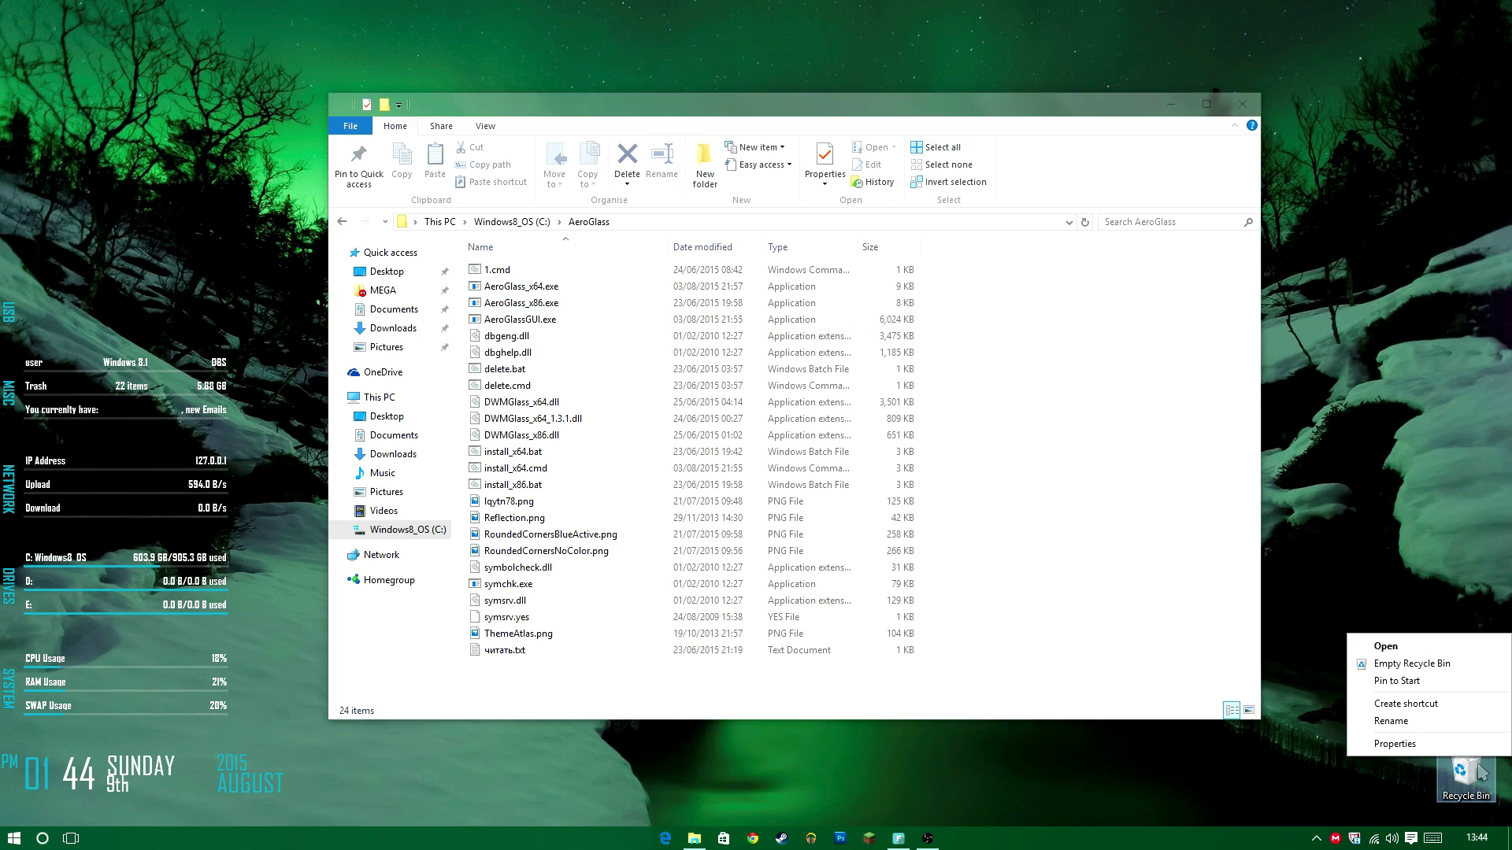
click(1417, 666)
click(823, 435)
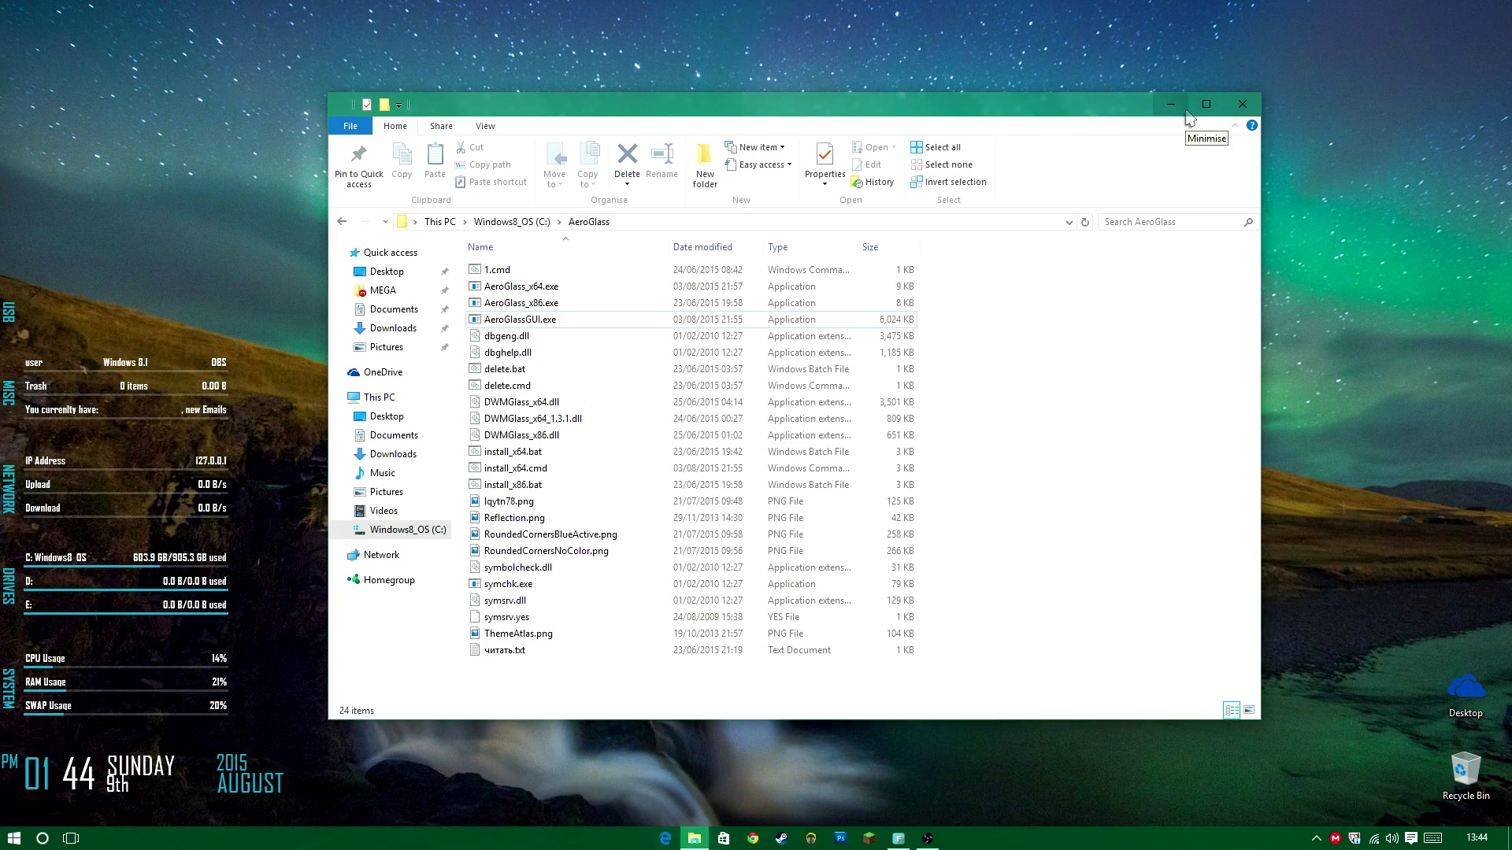
Minimize Explorer and launch Task Scheduler by searching 'task' in Start.
click(1181, 109)
click(15, 838)
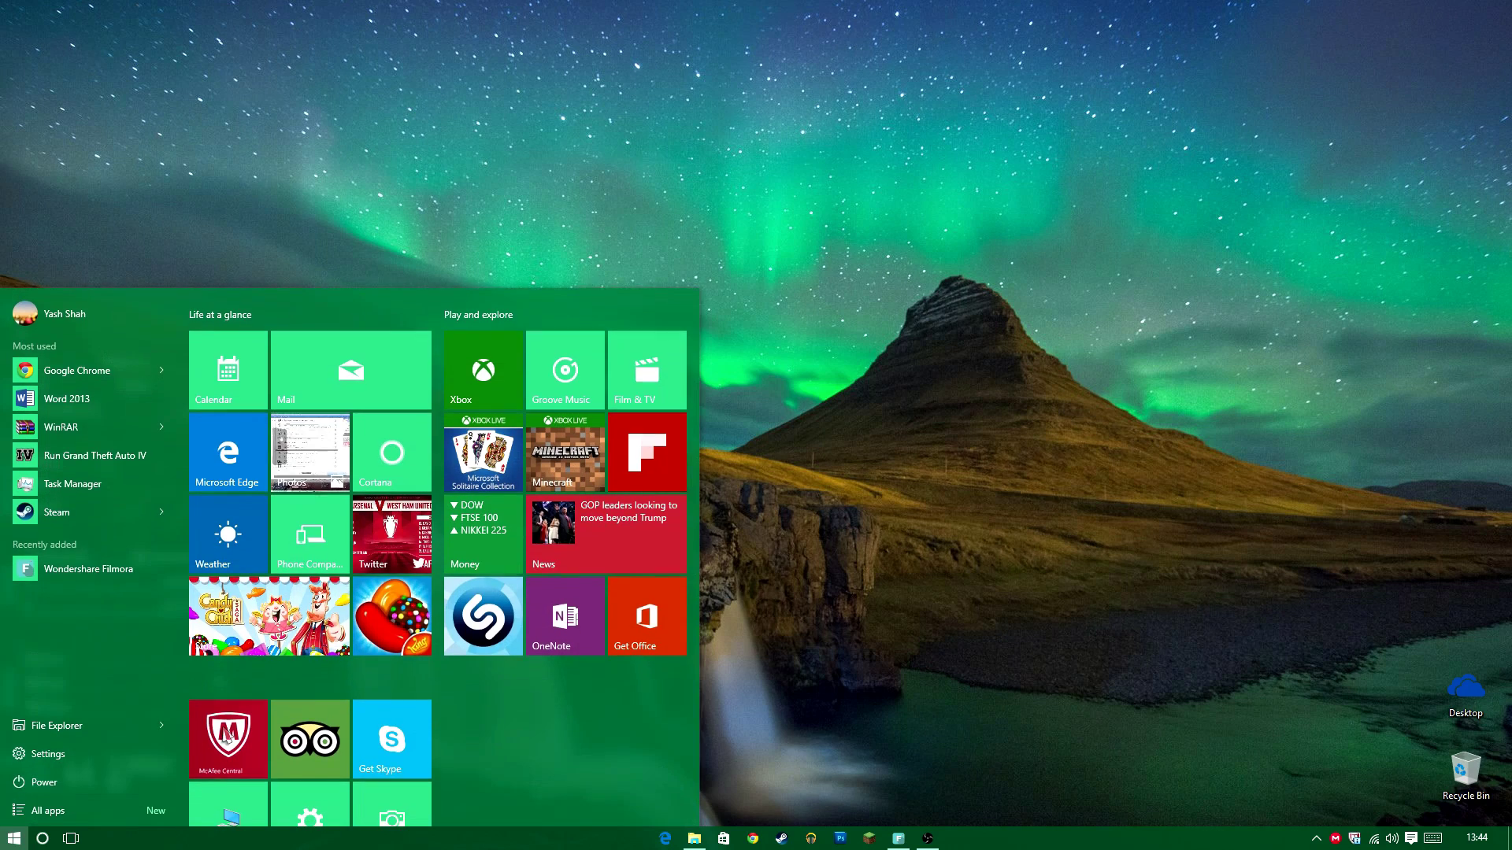
mouse_move(359, 679)
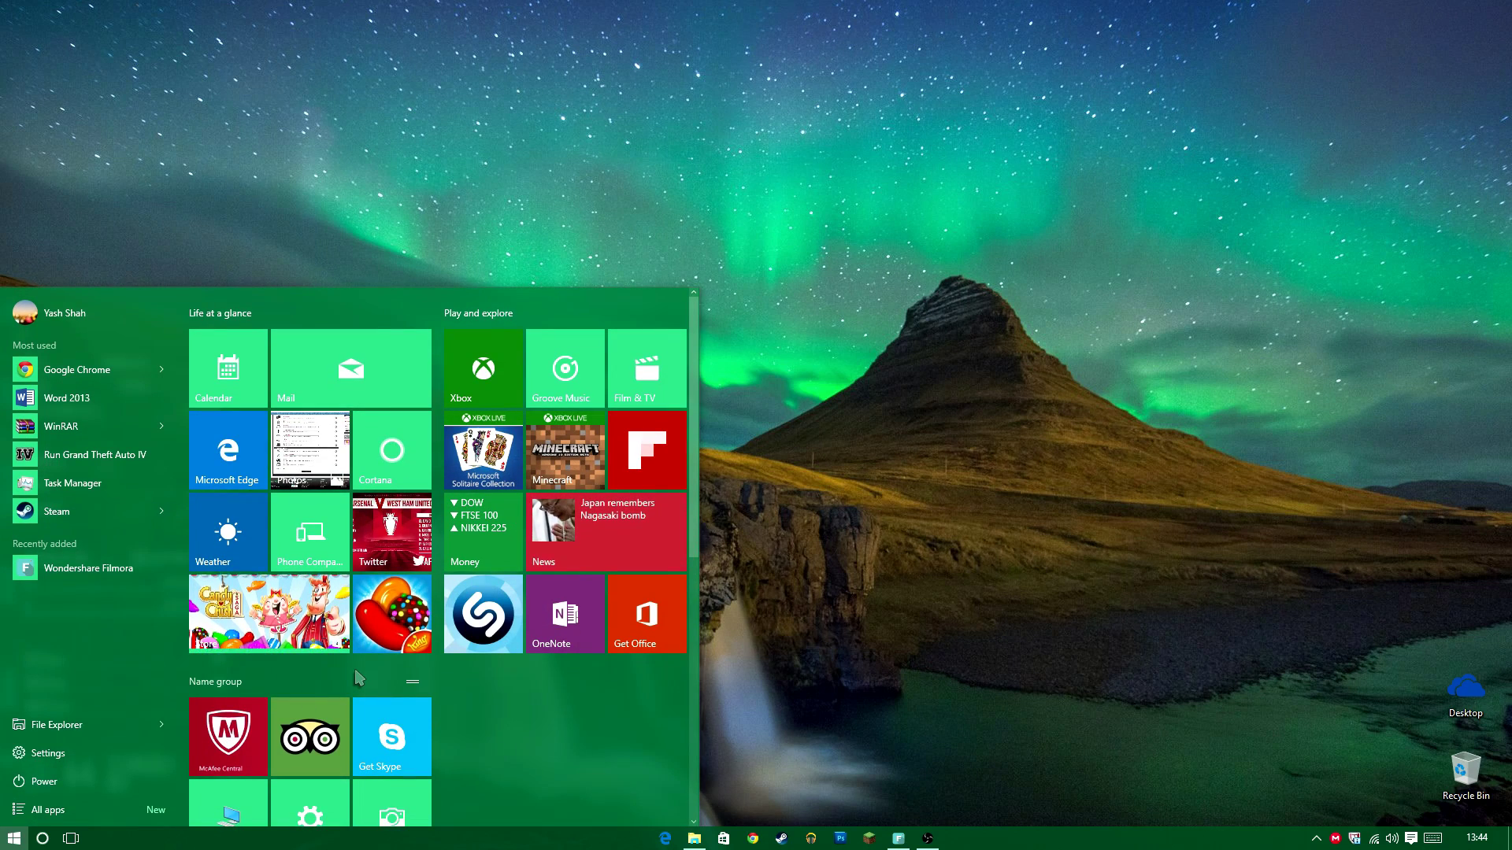
text(task)
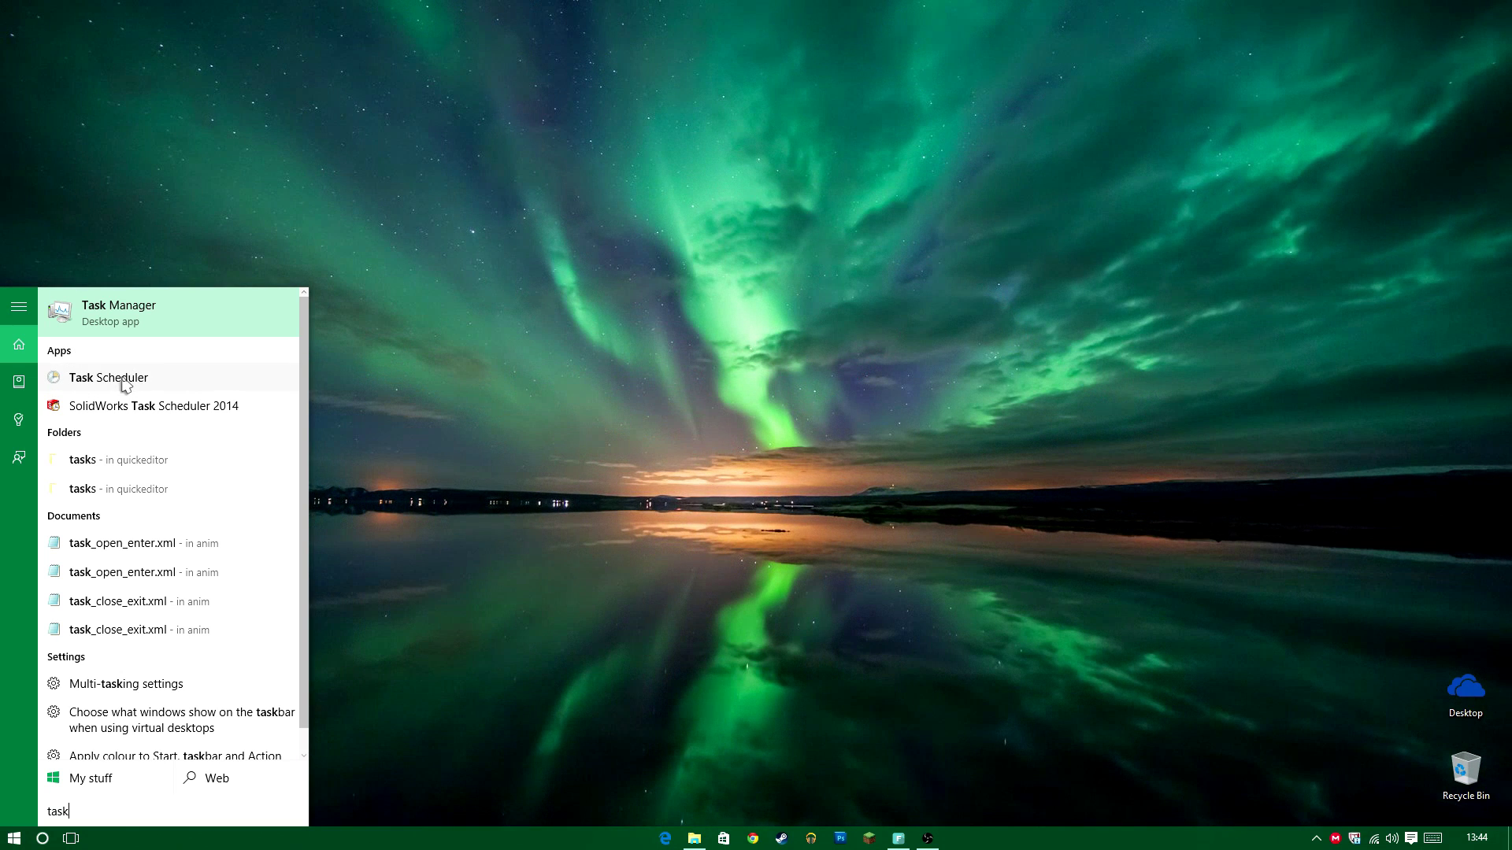
click(123, 381)
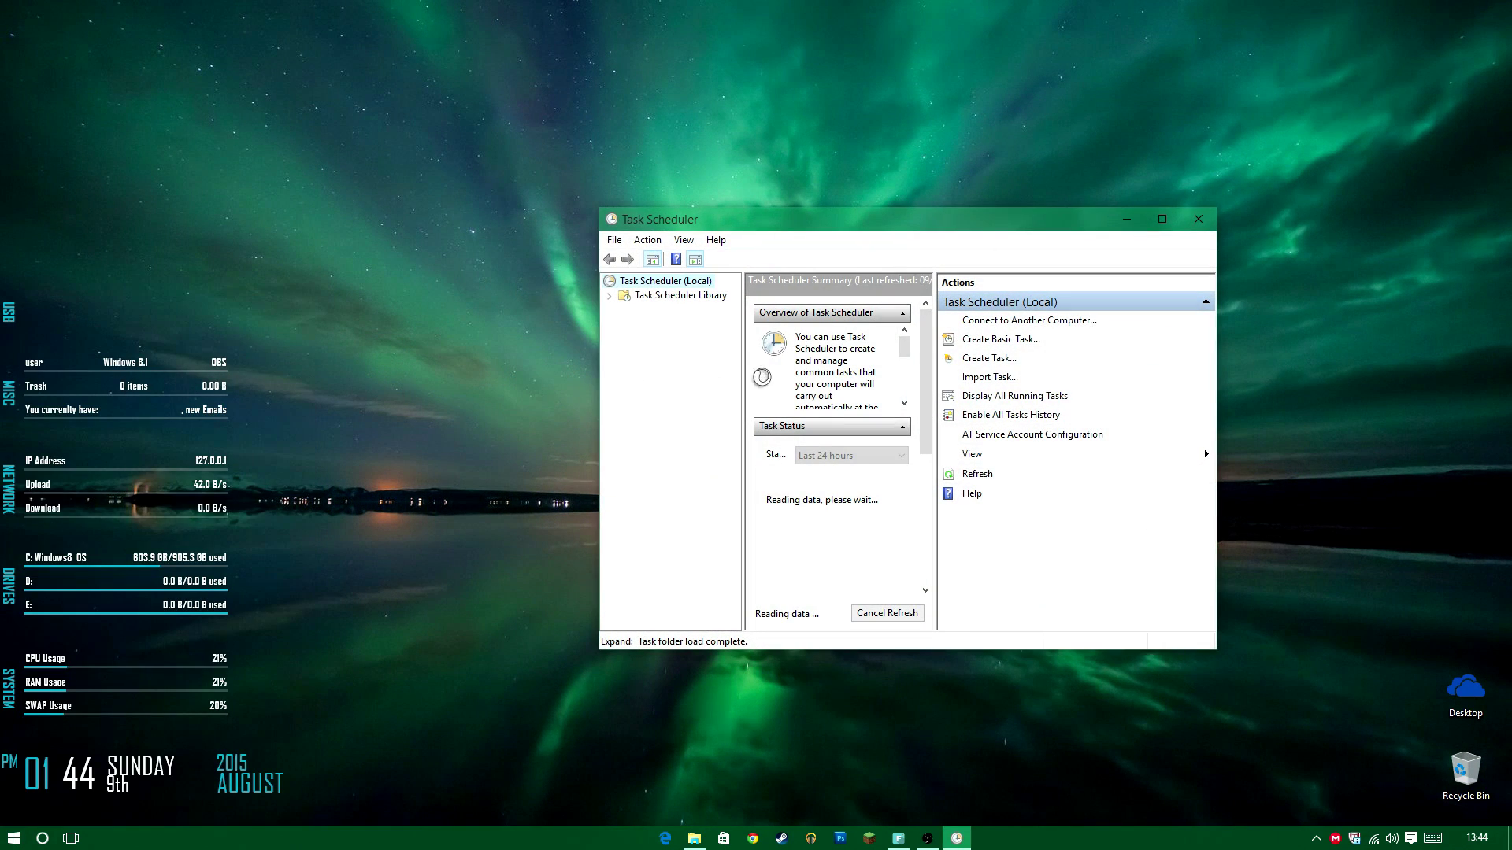
Review the Active Tasks summary and open the Action menu.
scroll(866, 512, down, 2)
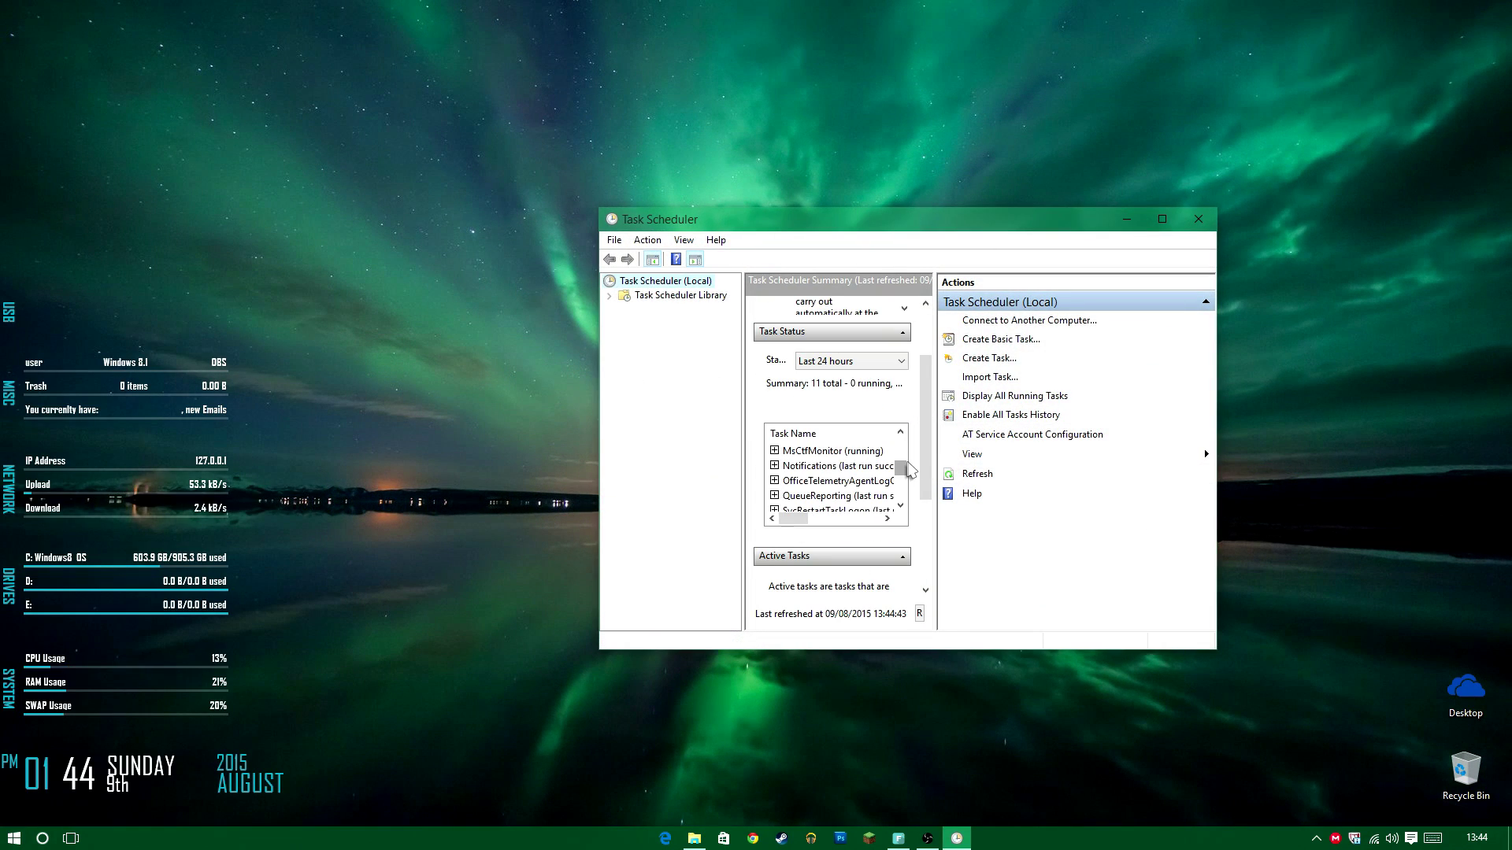
click(881, 559)
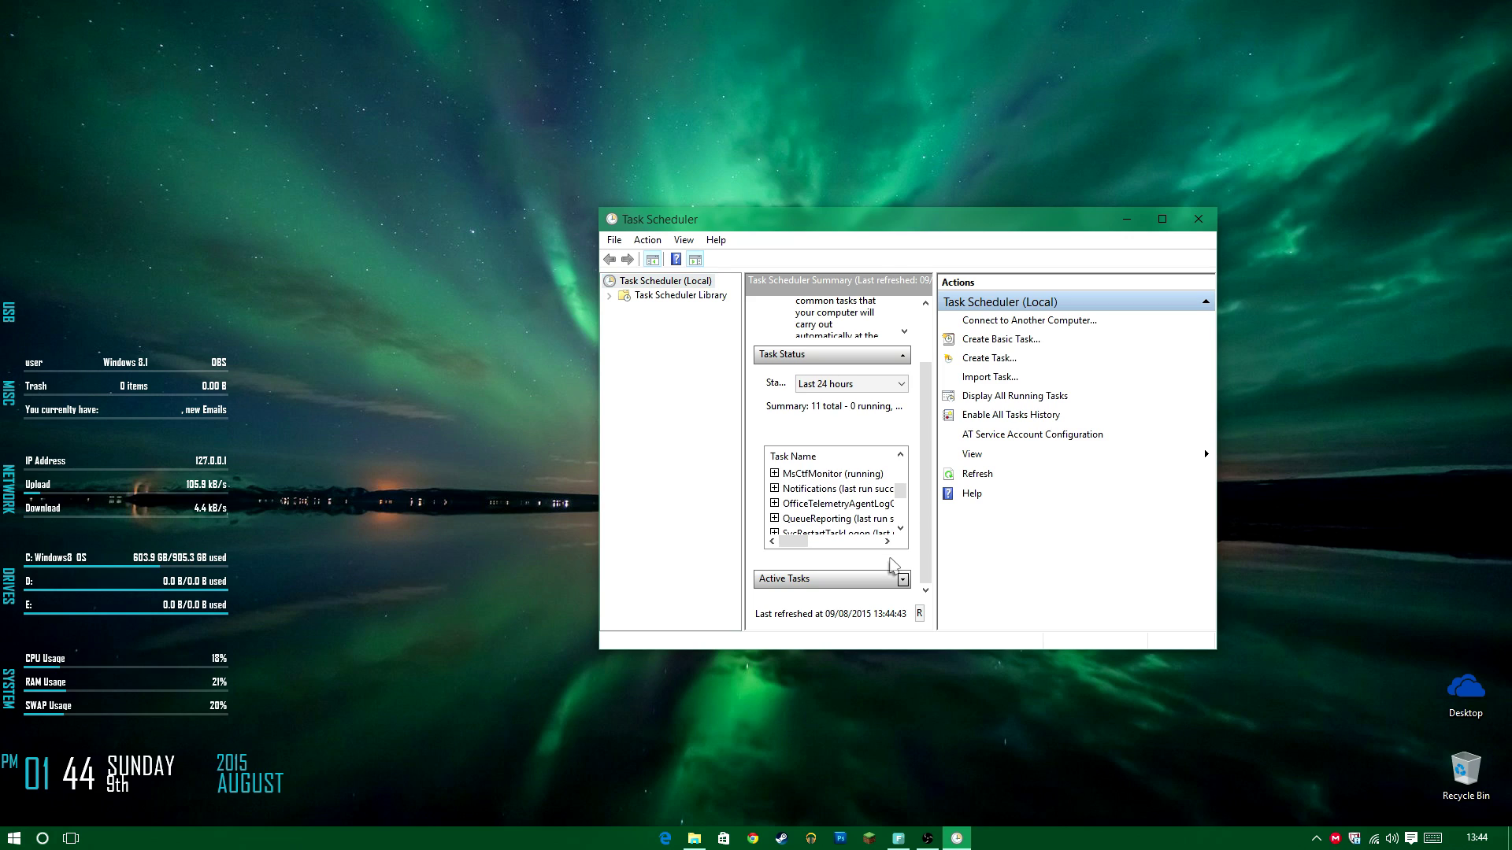
click(902, 579)
scroll(880, 534, down, 10)
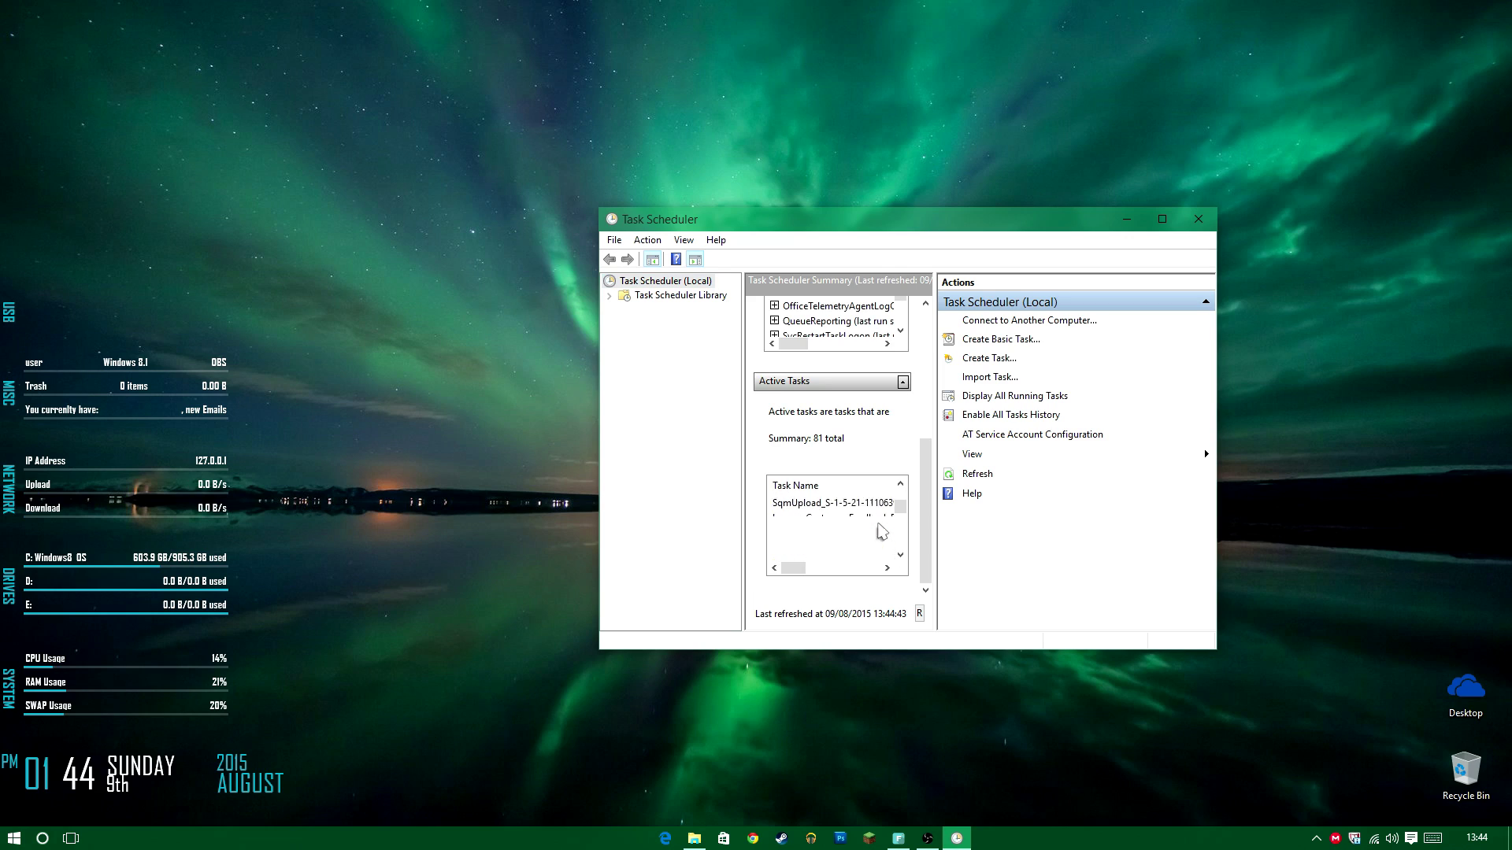
scroll(877, 526, up, 10)
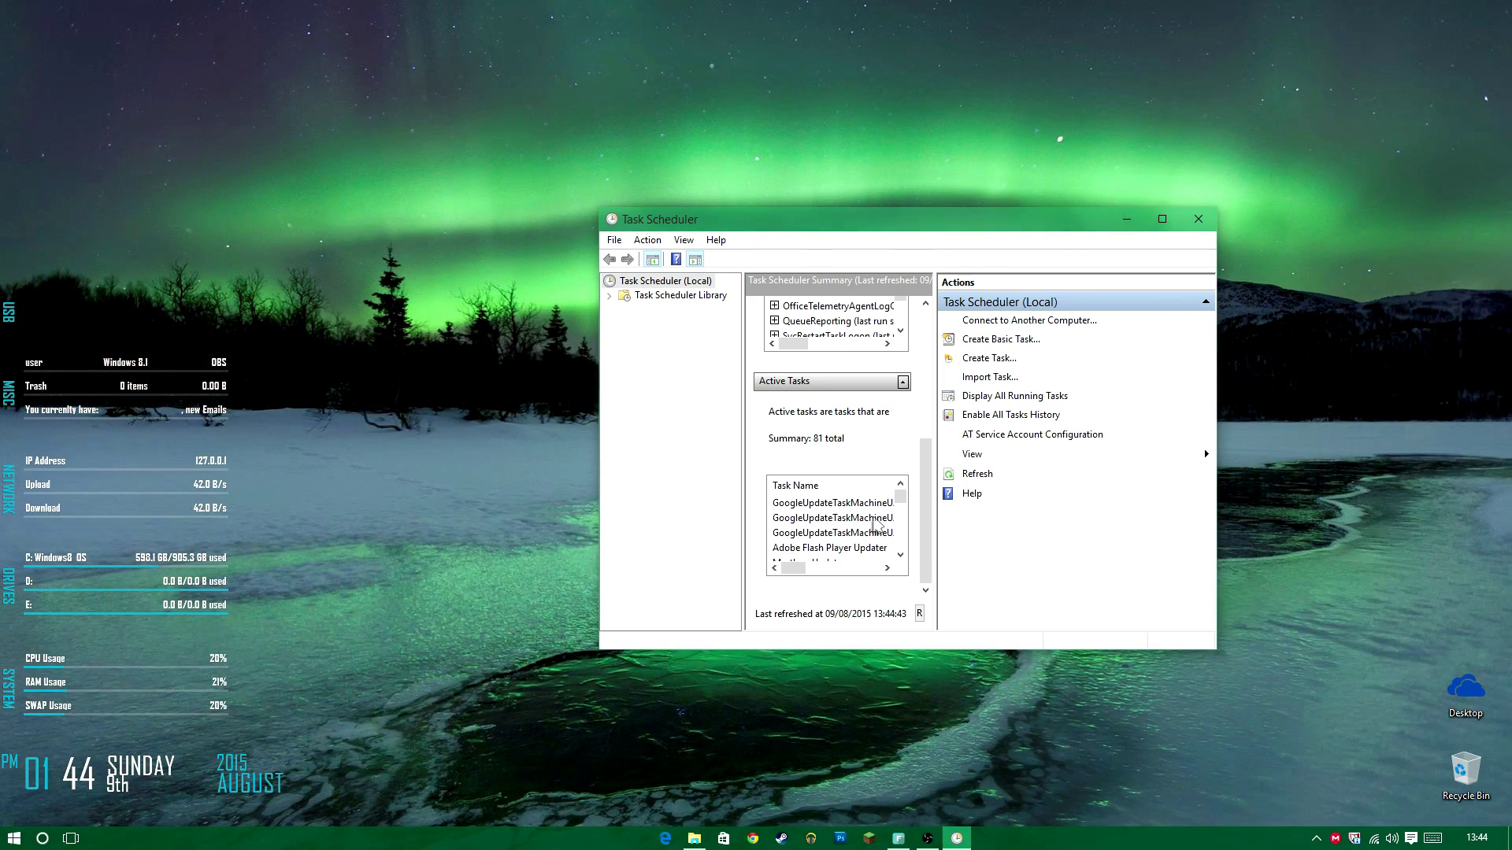
click(649, 241)
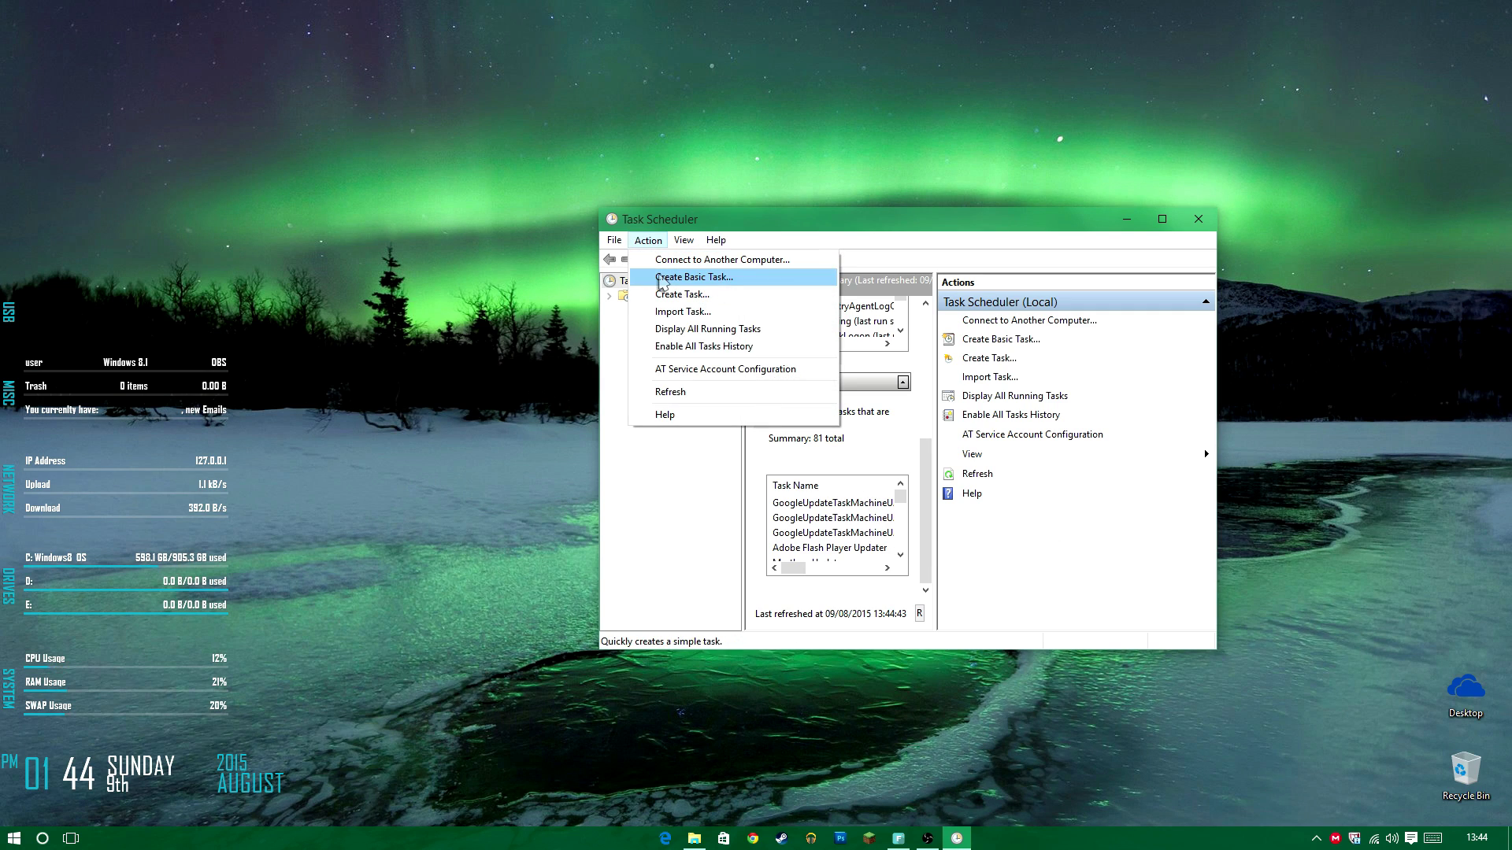
Start a basic task named 'Shutdown' that runs at startup and launches AeroGlass_x64.exe.
click(660, 280)
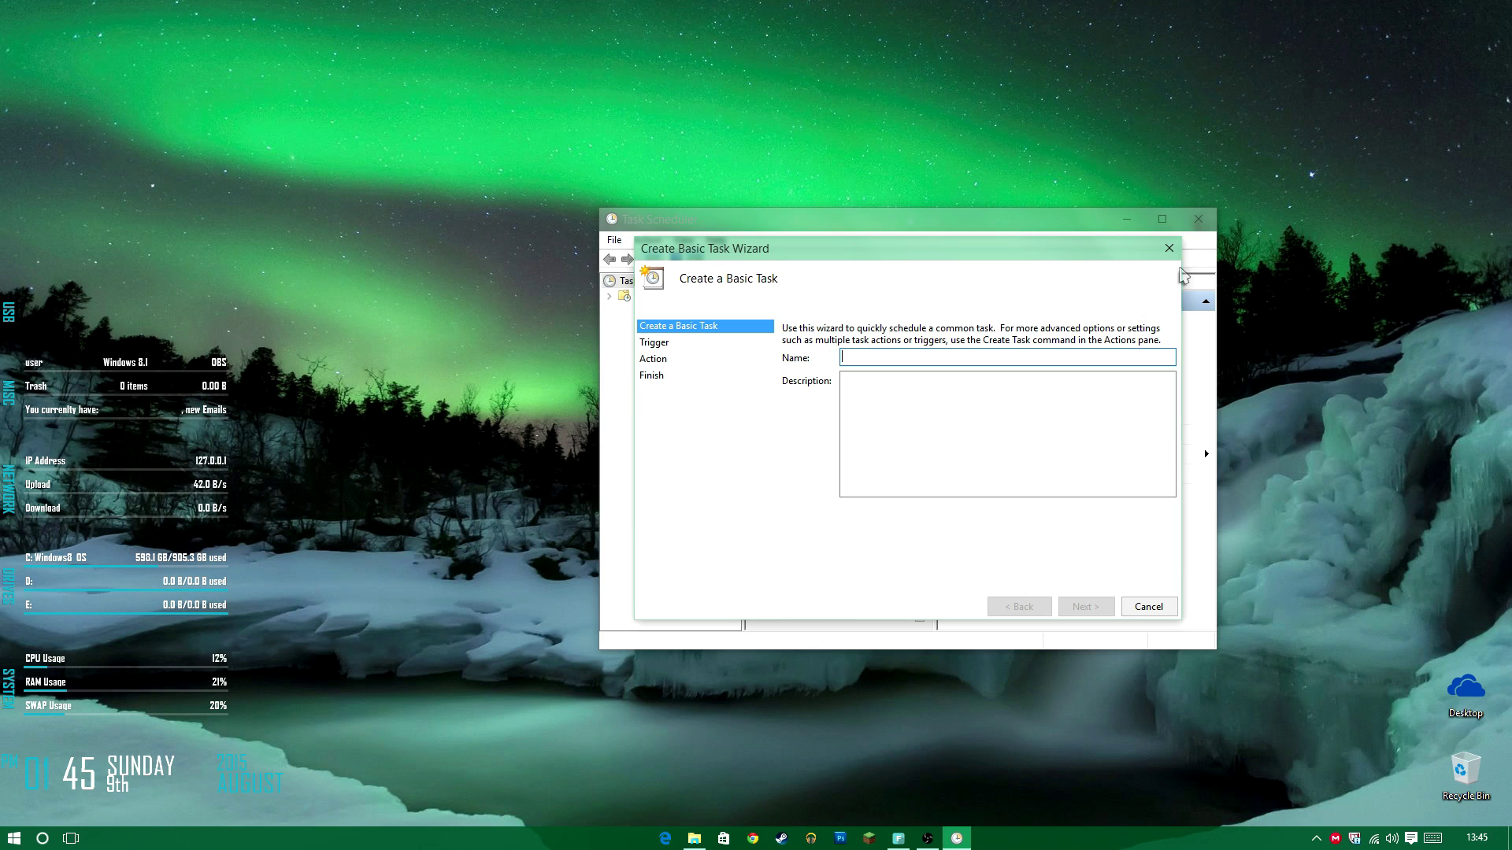
text(Shutdown)
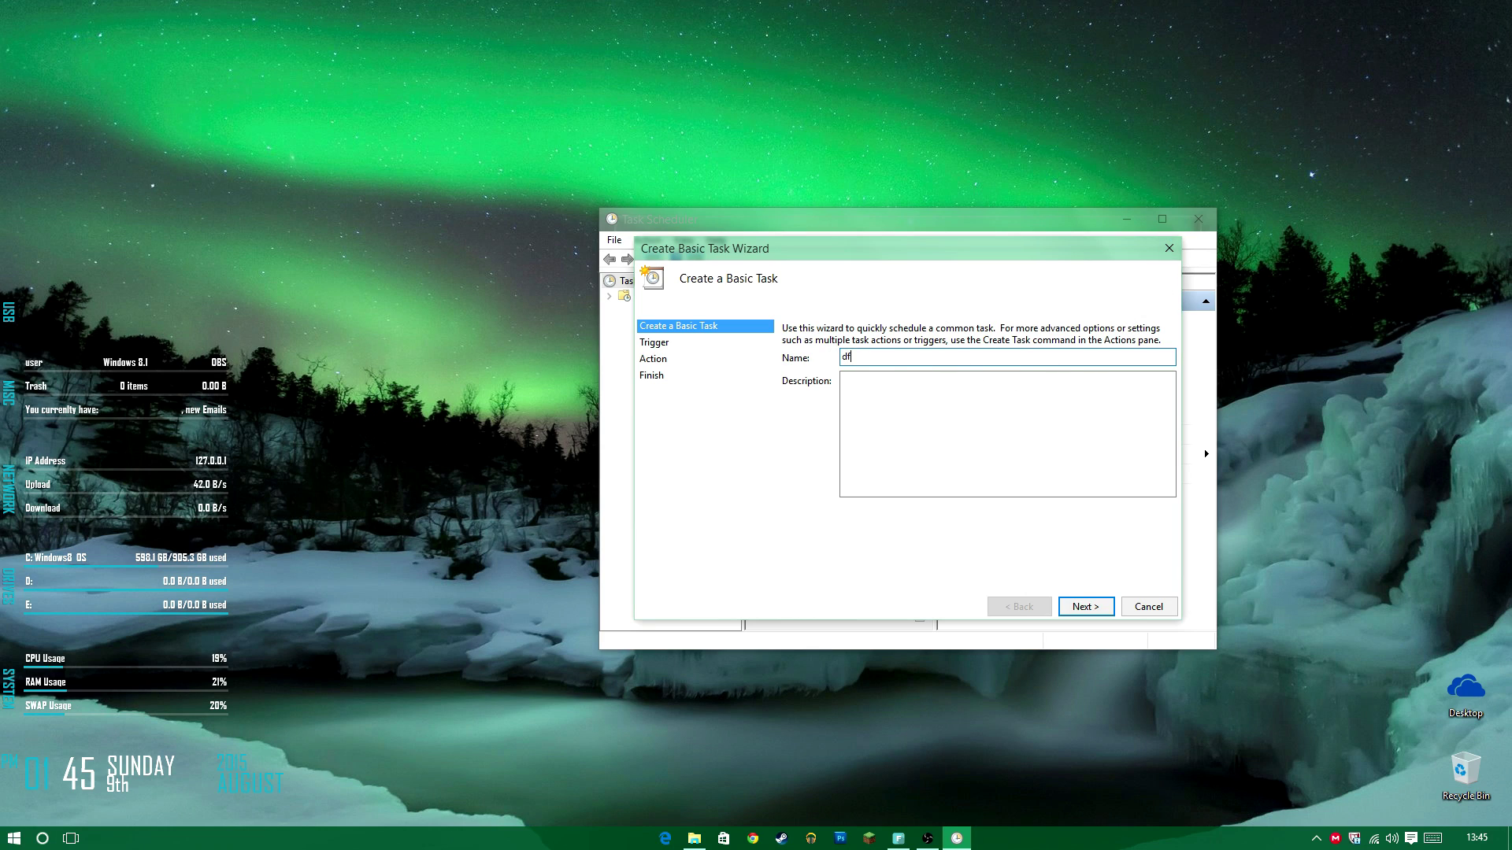
click(1086, 606)
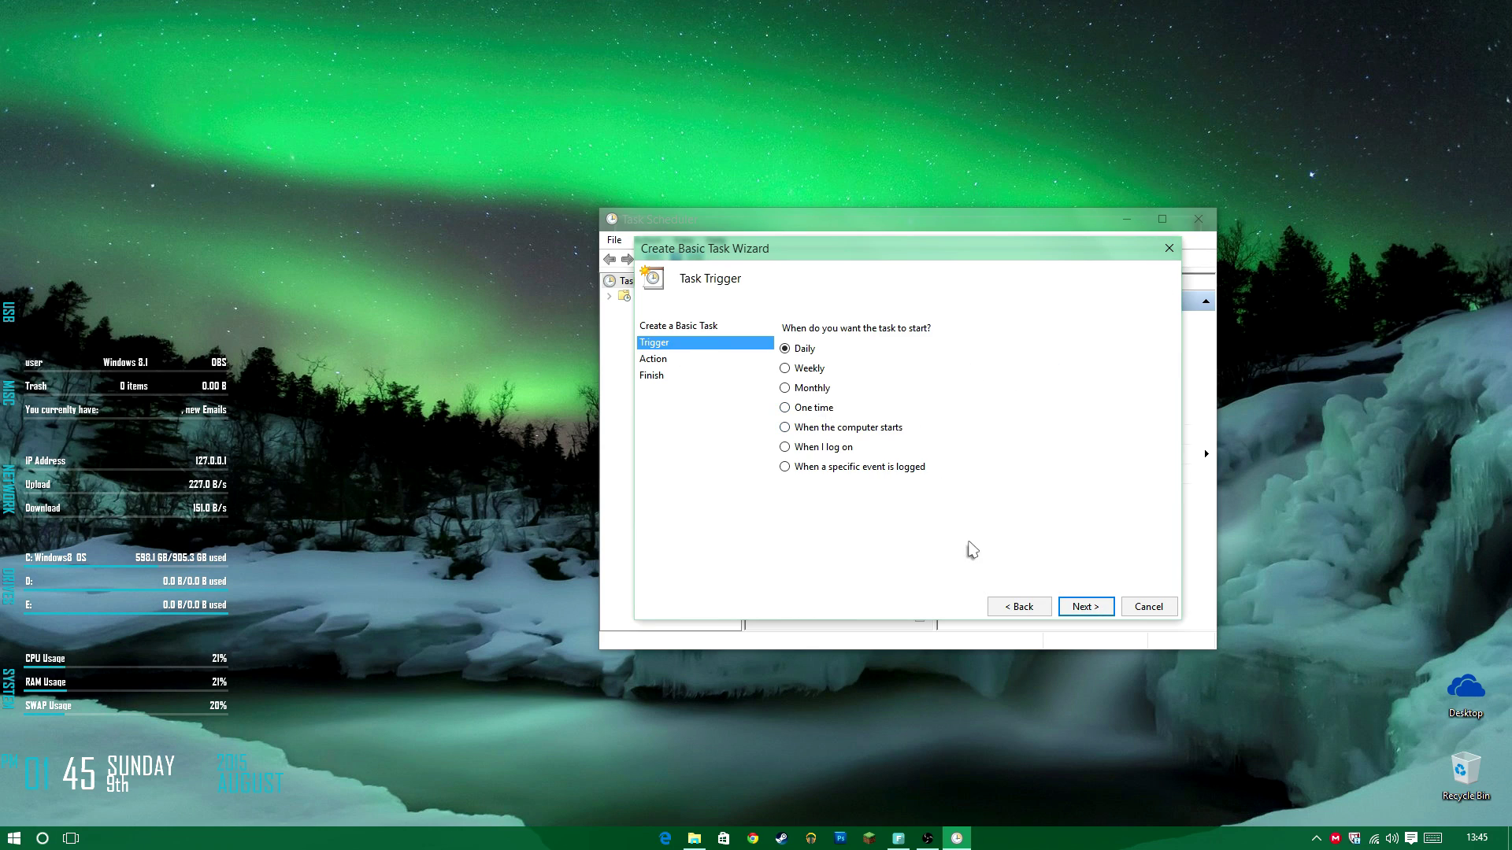
click(855, 433)
click(1083, 607)
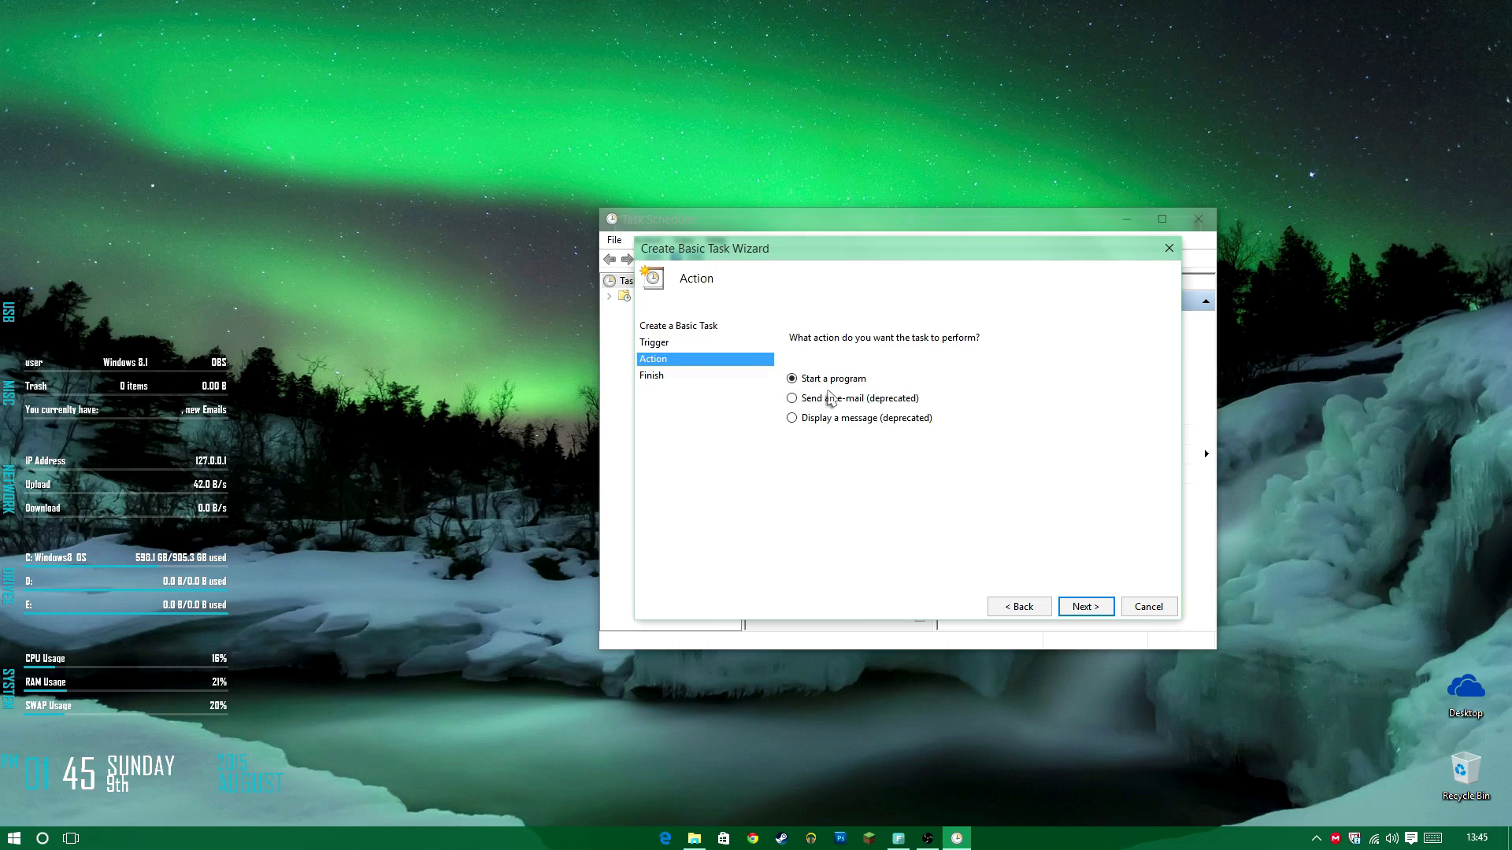
click(1085, 607)
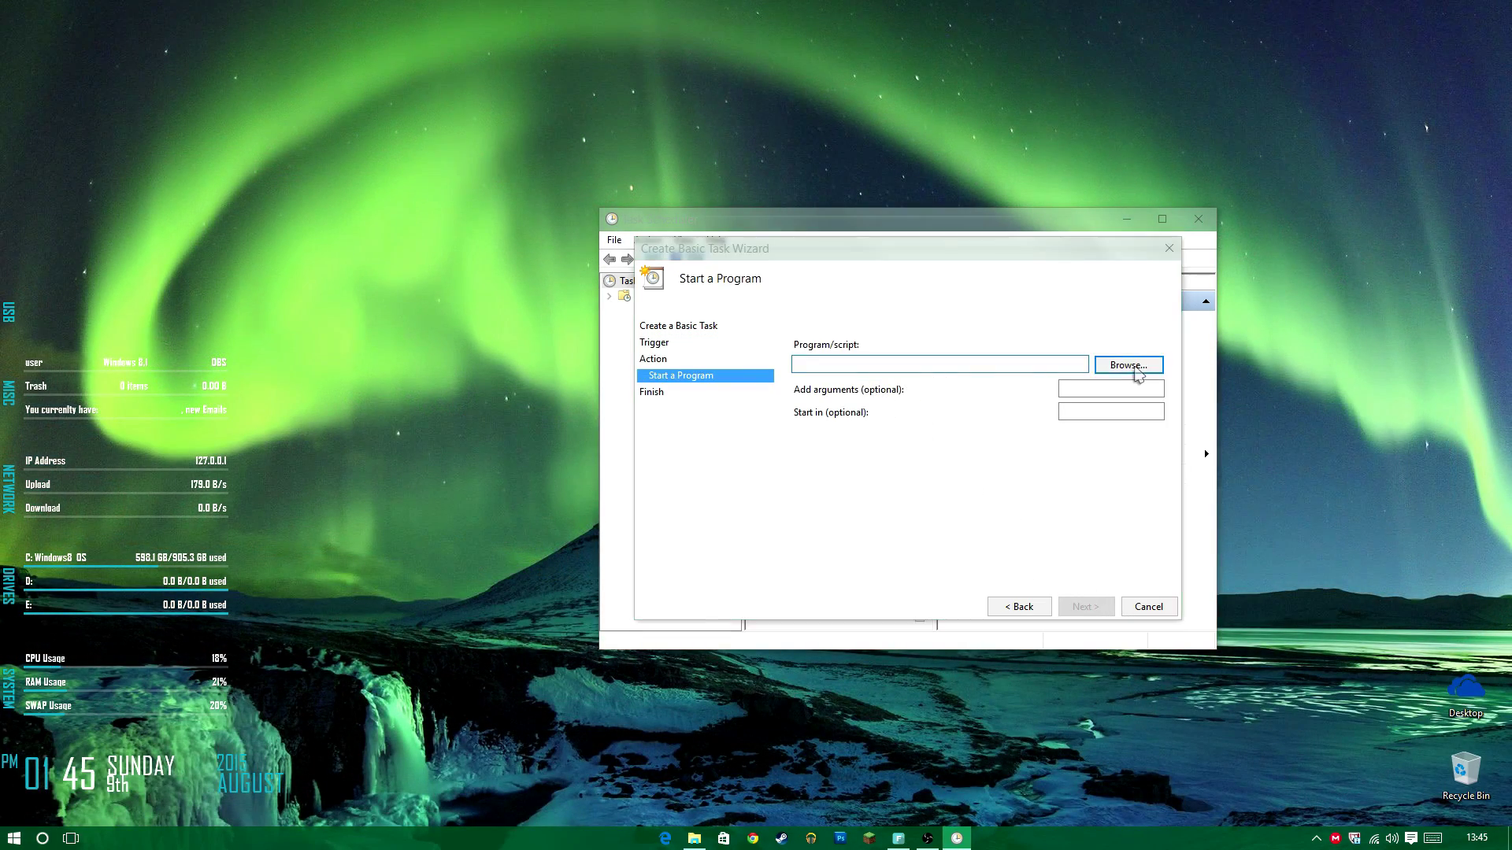
click(1129, 364)
click(867, 389)
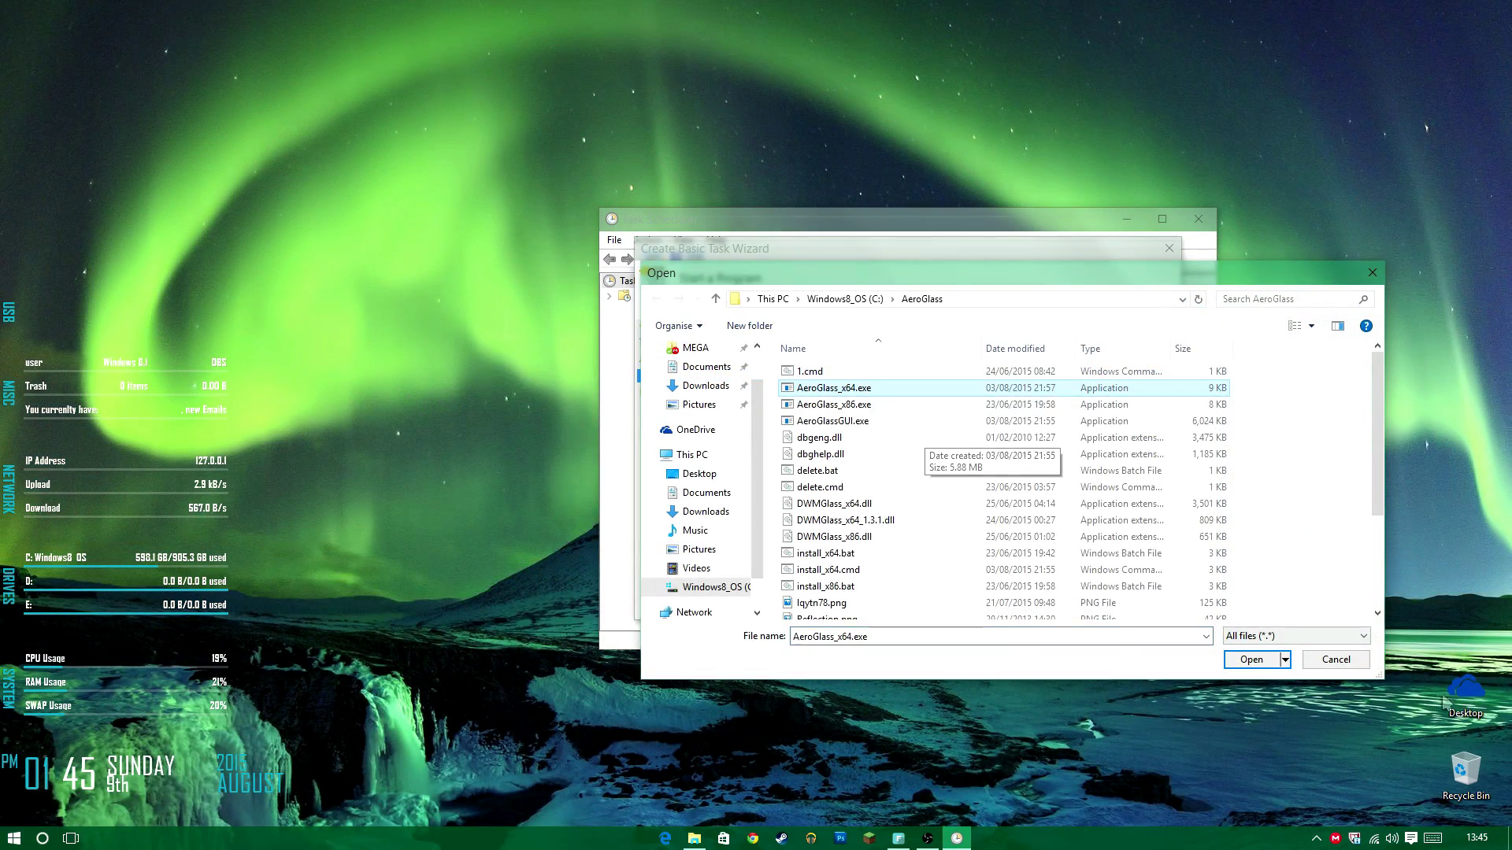
Cancel the basic task wizard and close Task Scheduler.
click(1335, 660)
click(1144, 607)
key(alt+F4)
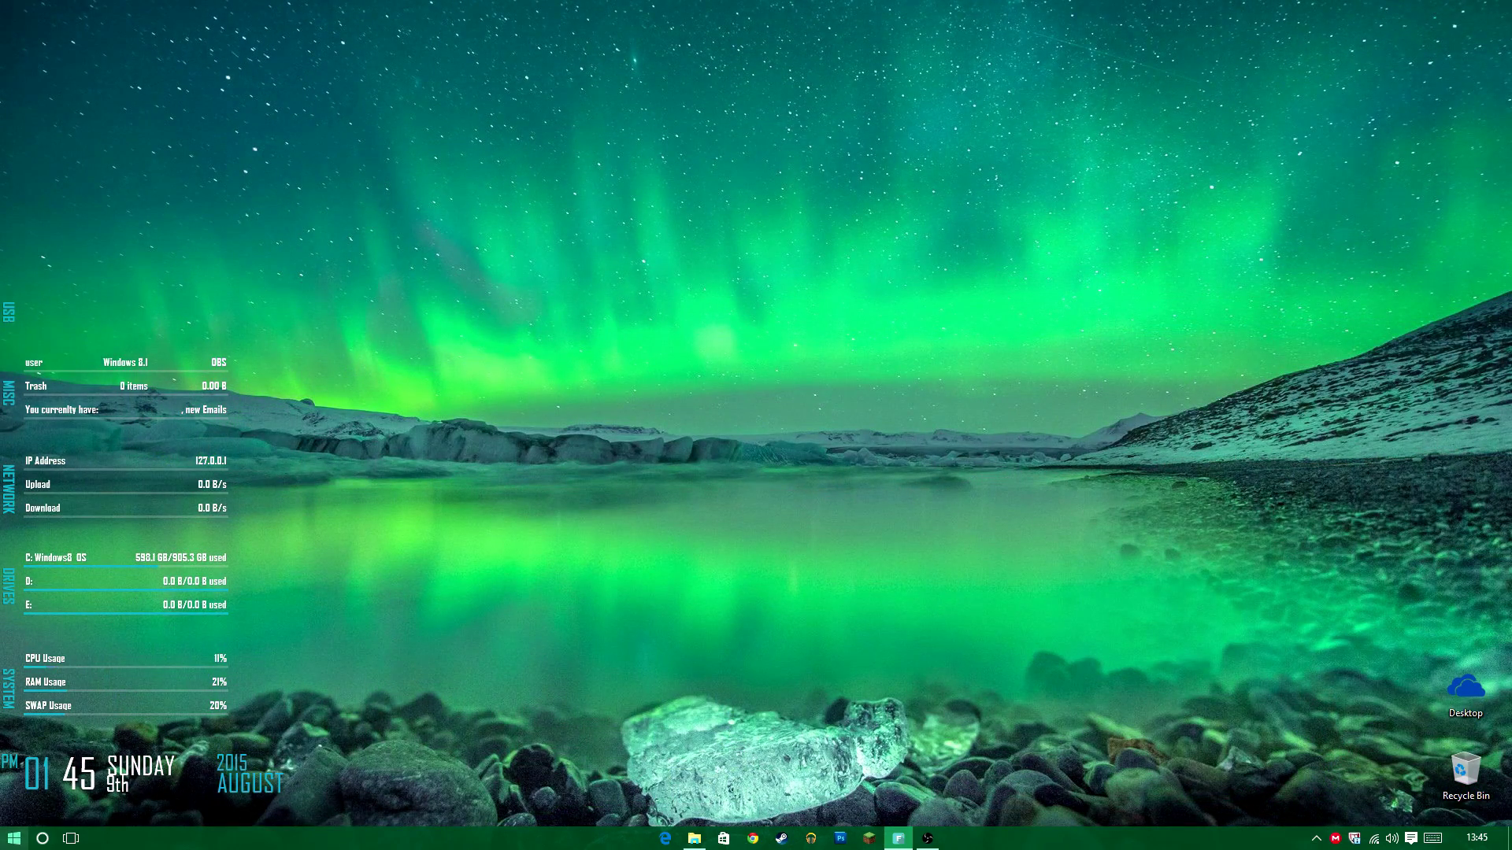
Open Task Manager's Start-up tab via Start search, close it, and restore OBS.
key(super)
text(task)
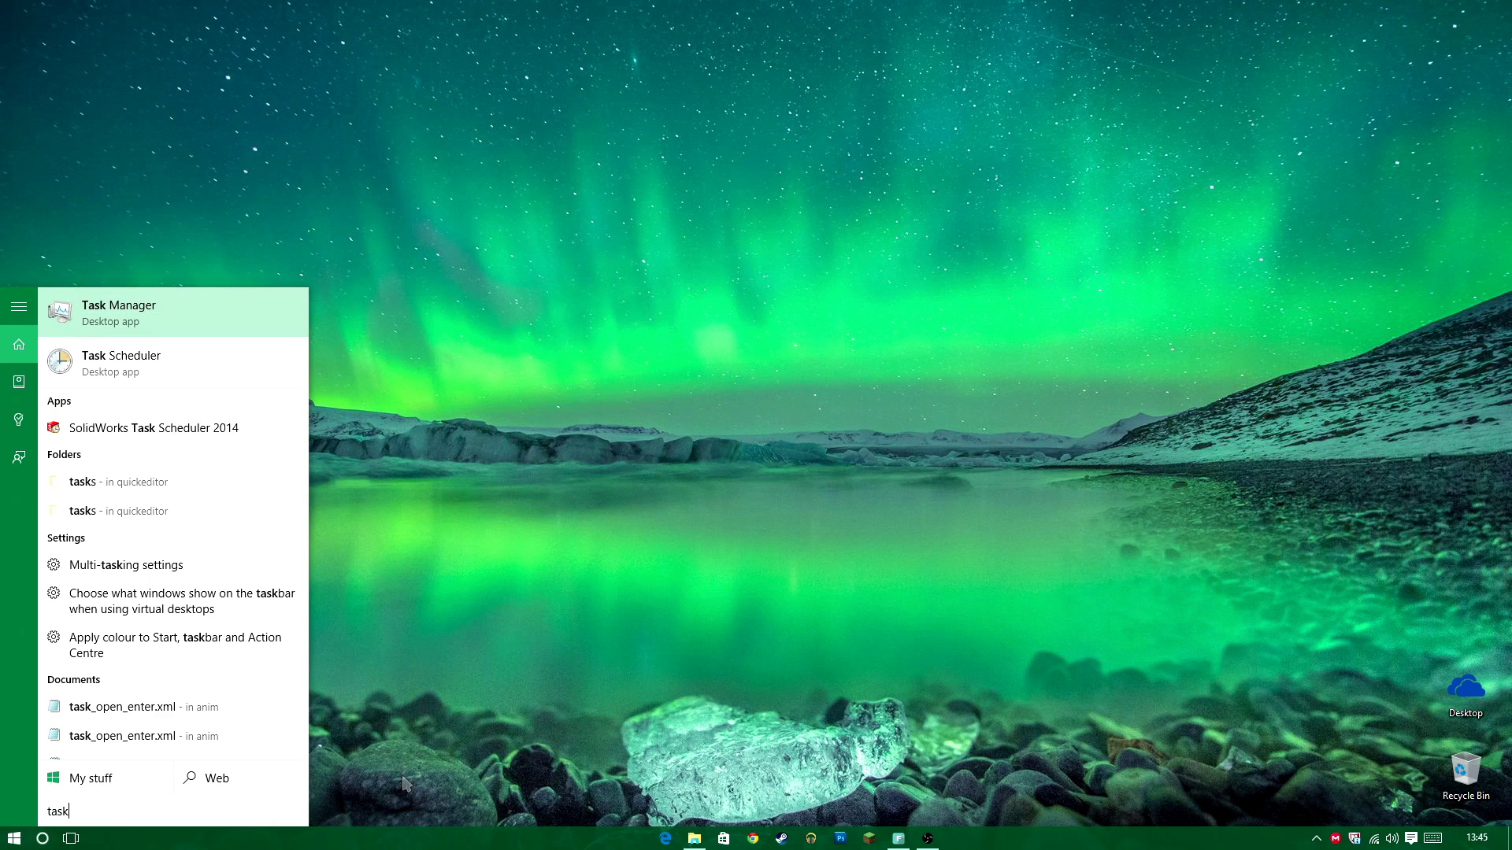
click(228, 331)
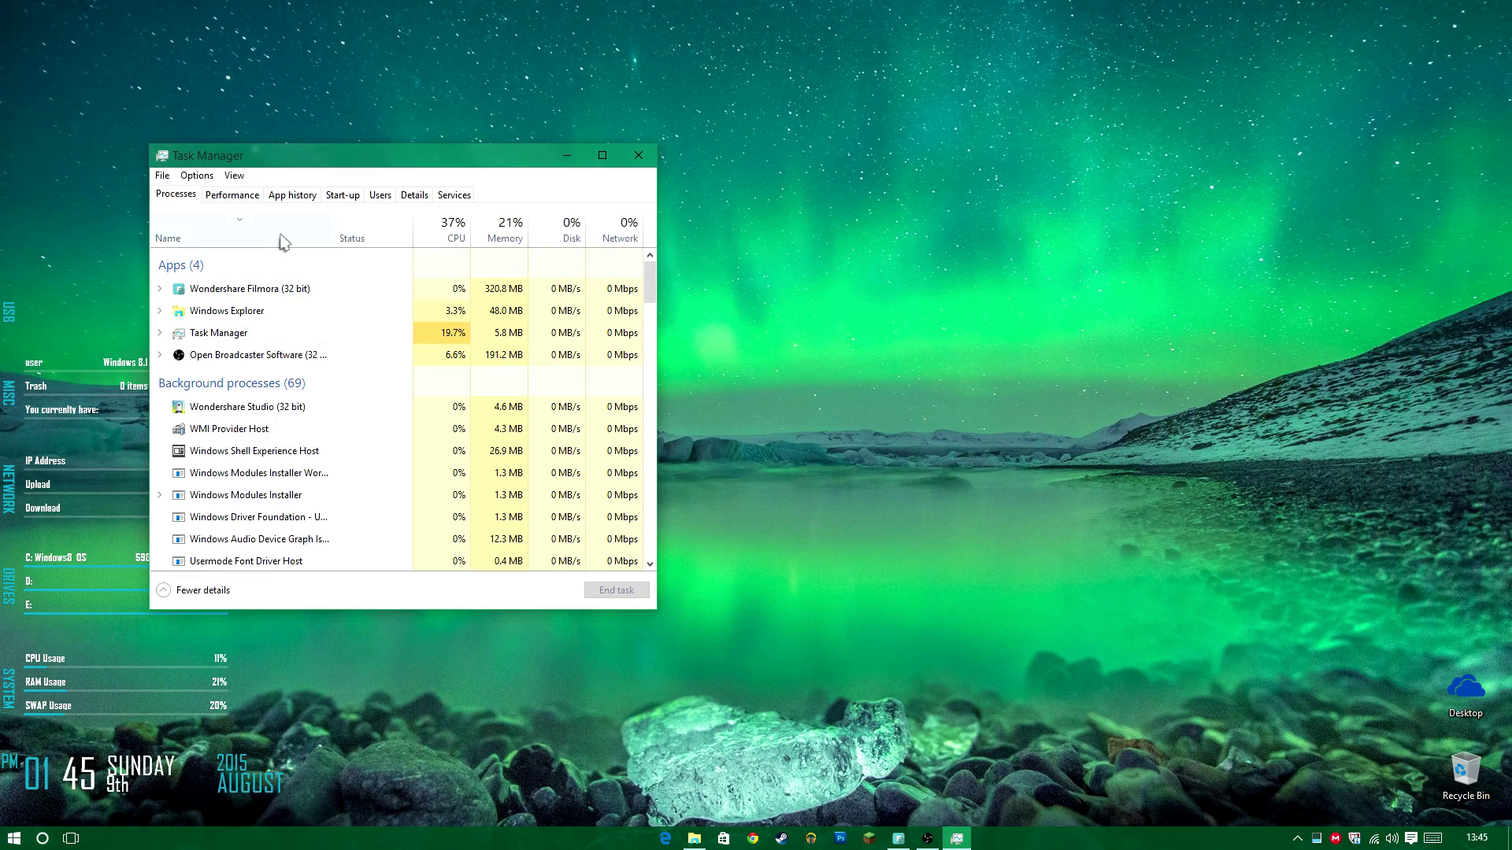
click(339, 199)
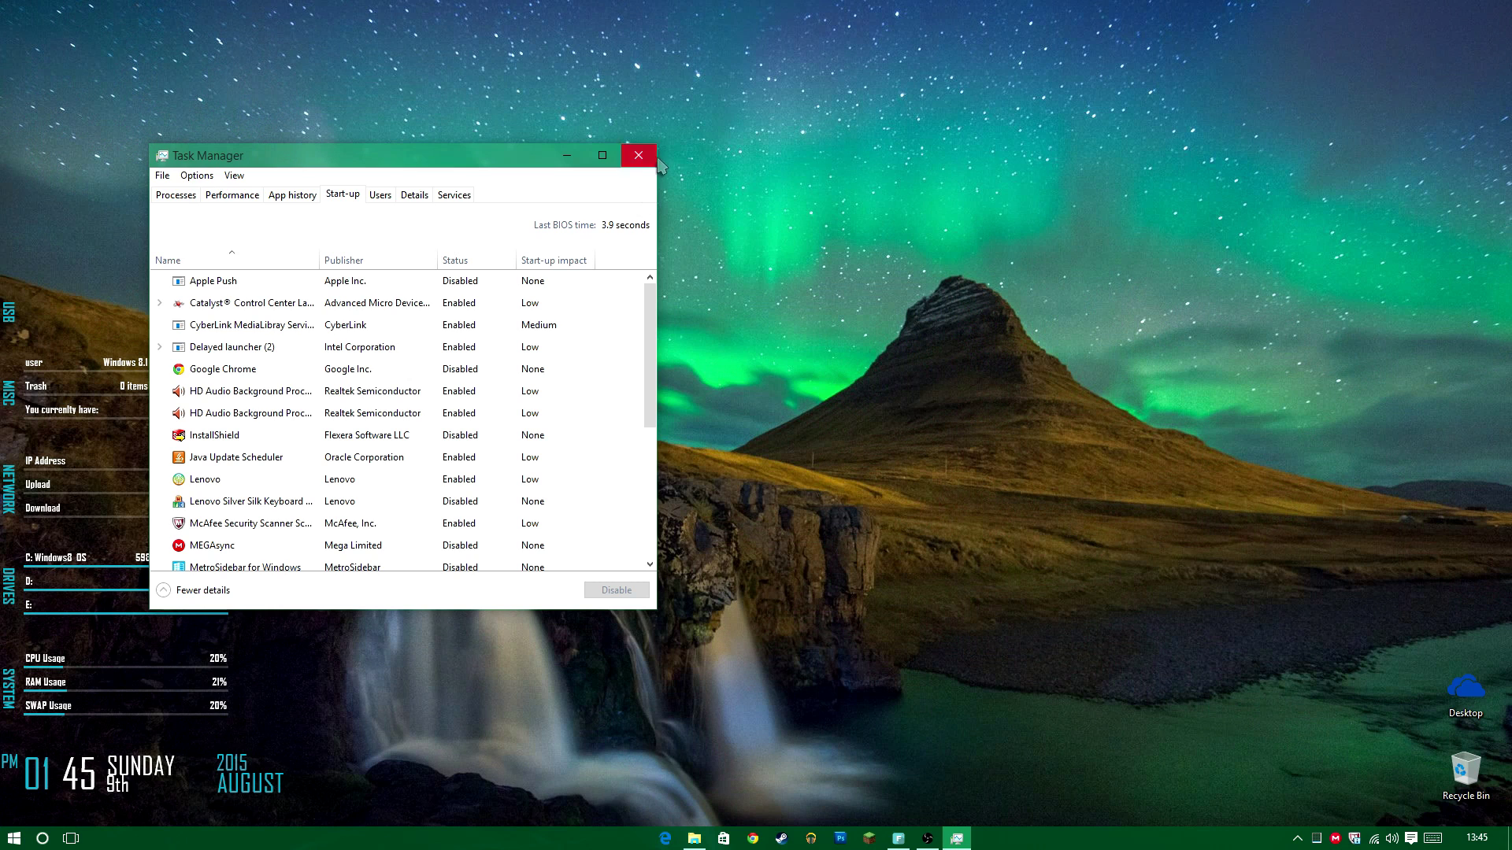
click(654, 159)
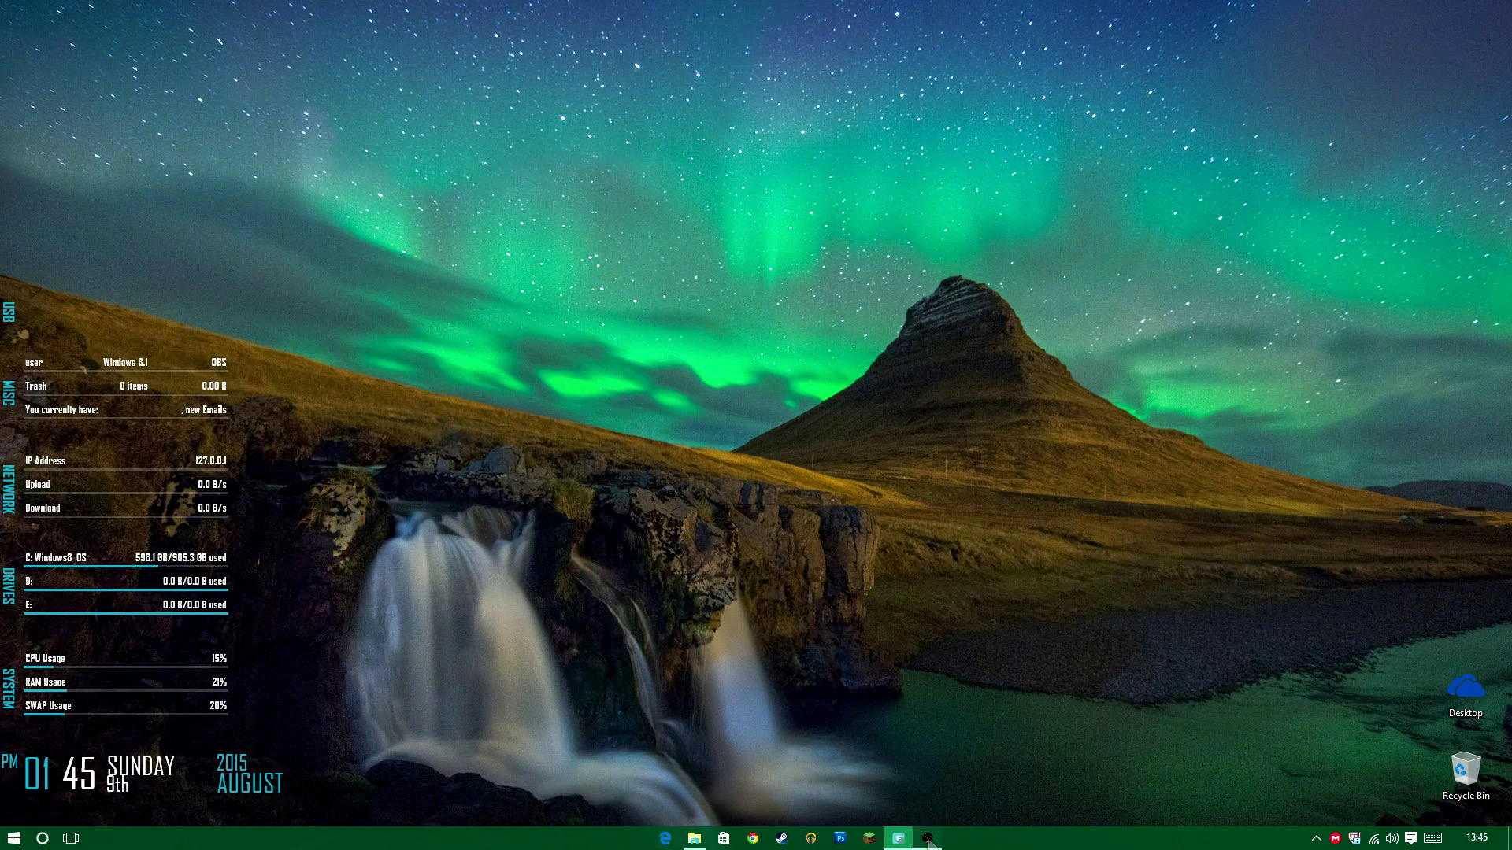
click(929, 839)
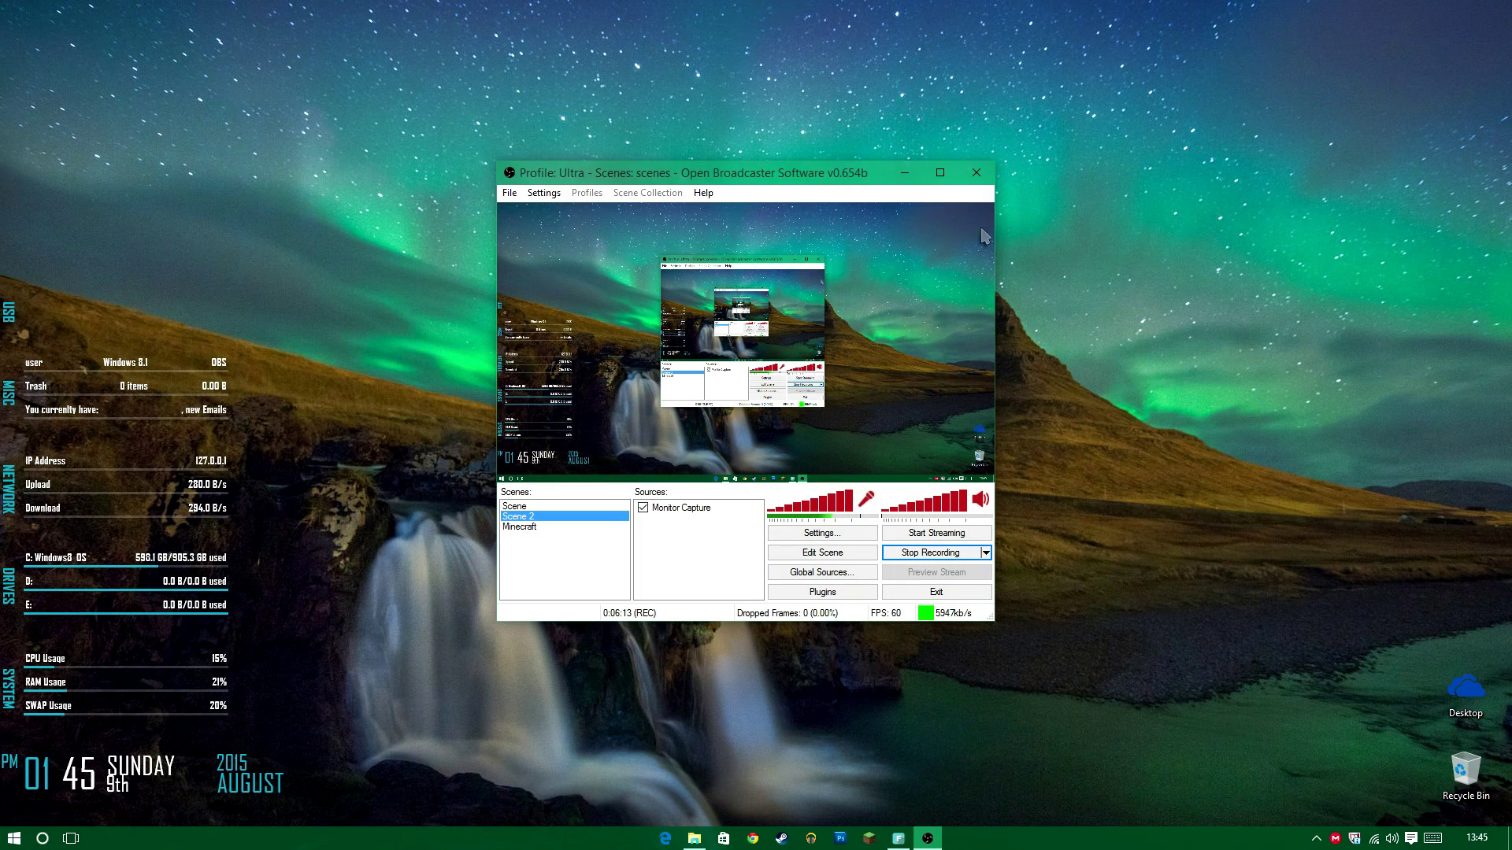